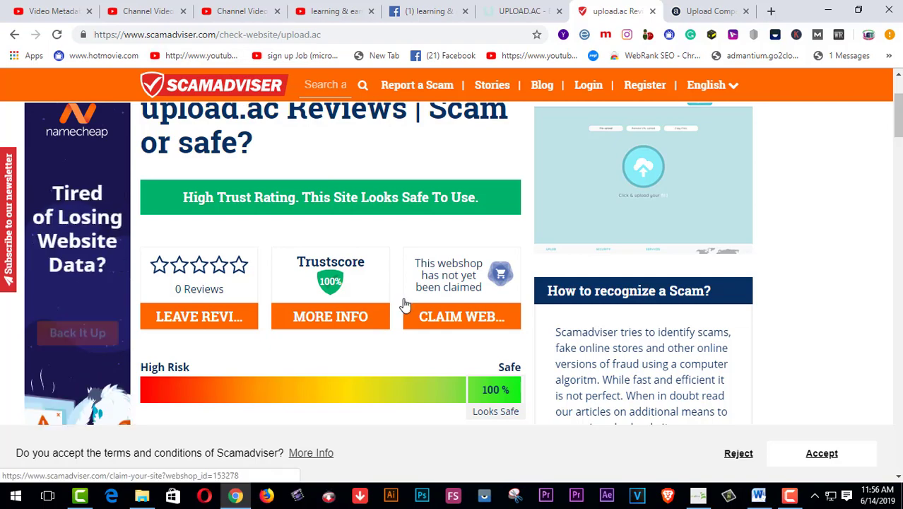
# Step: Review the Scamadviser trust rating and explanation for upload.ac
pyautogui.scroll(-6, 405, 304)
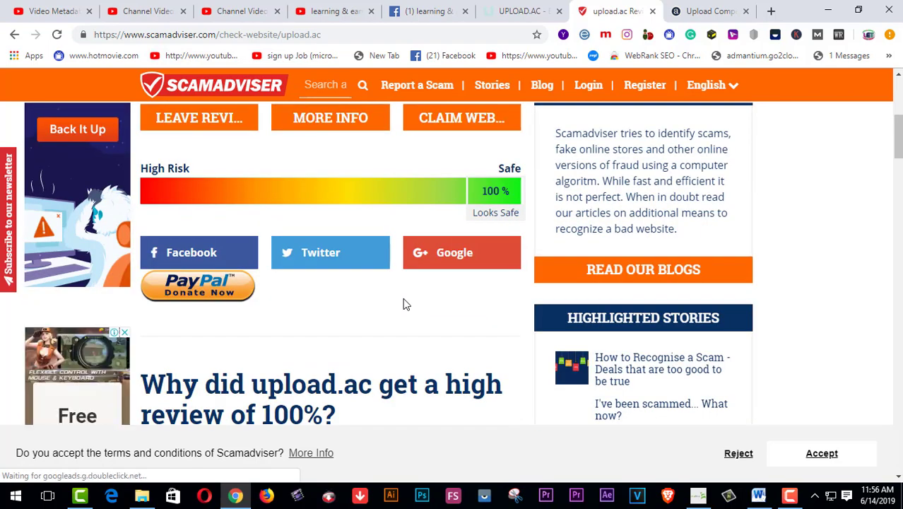
pyautogui.scroll(-1, 405, 303)
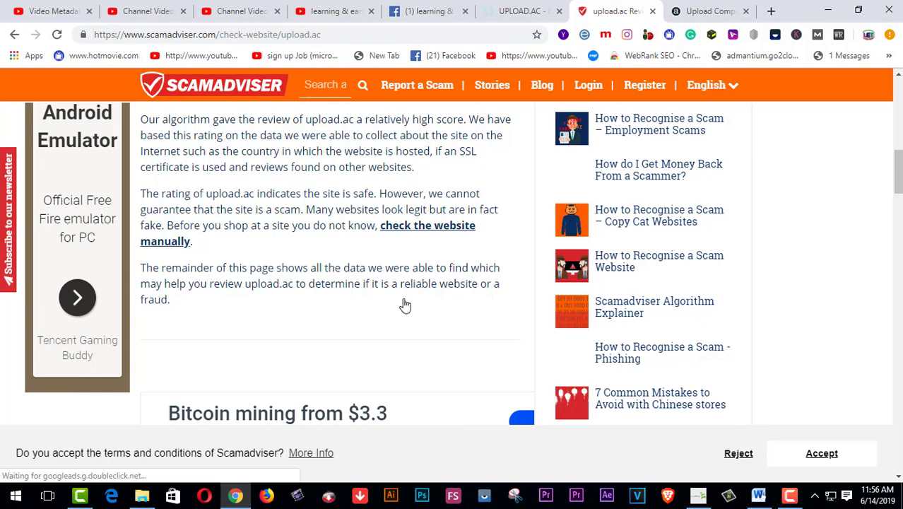
pyautogui.scroll(5, 405, 304)
pyautogui.scroll(5, 405, 304)
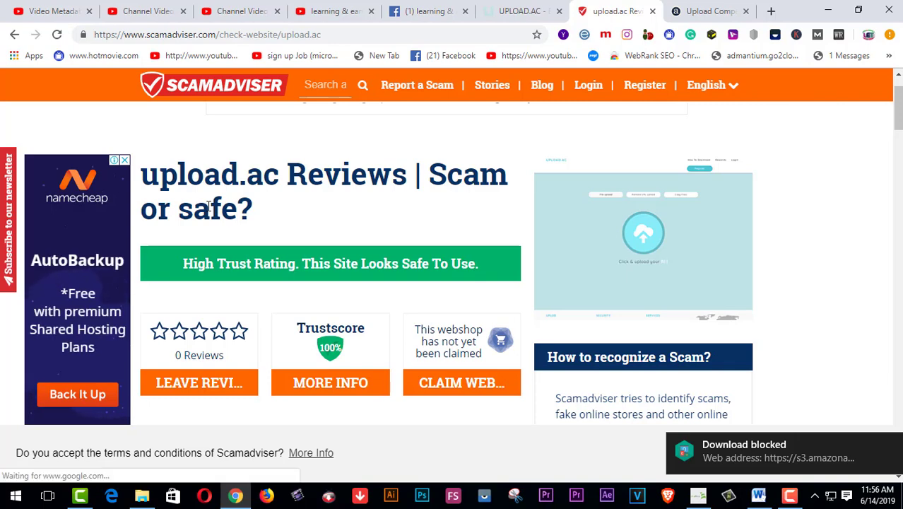
# Step: Switch to UPLOAD.AC, open the account page and review the account information, settings and configuration sections
pyautogui.click(523, 15)
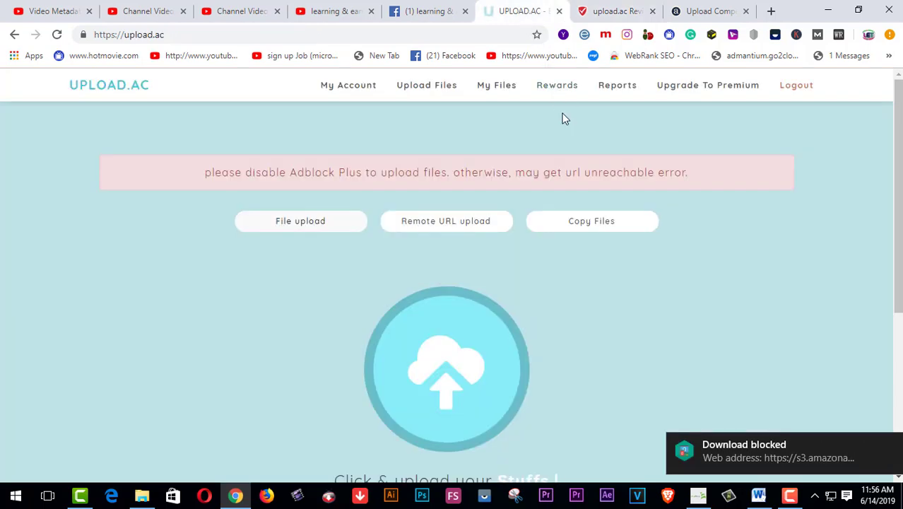
pyautogui.click(353, 92)
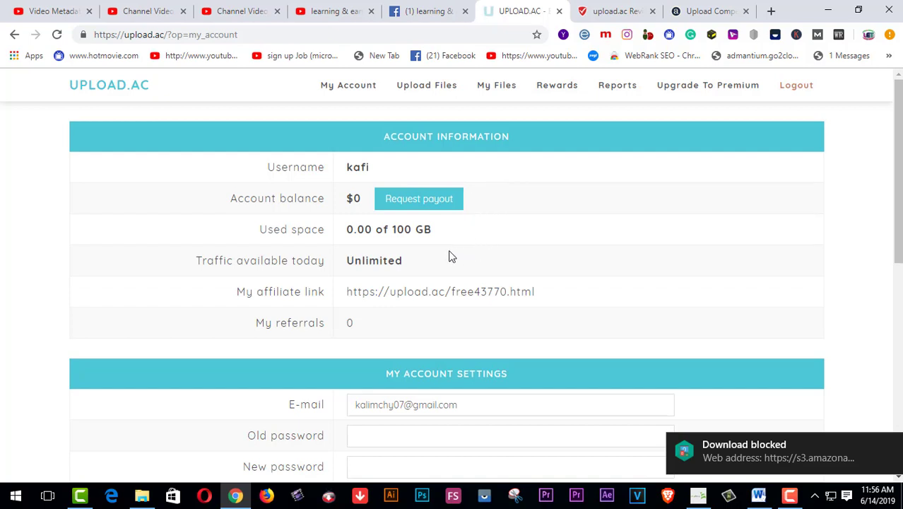
pyautogui.scroll(-1, 451, 256)
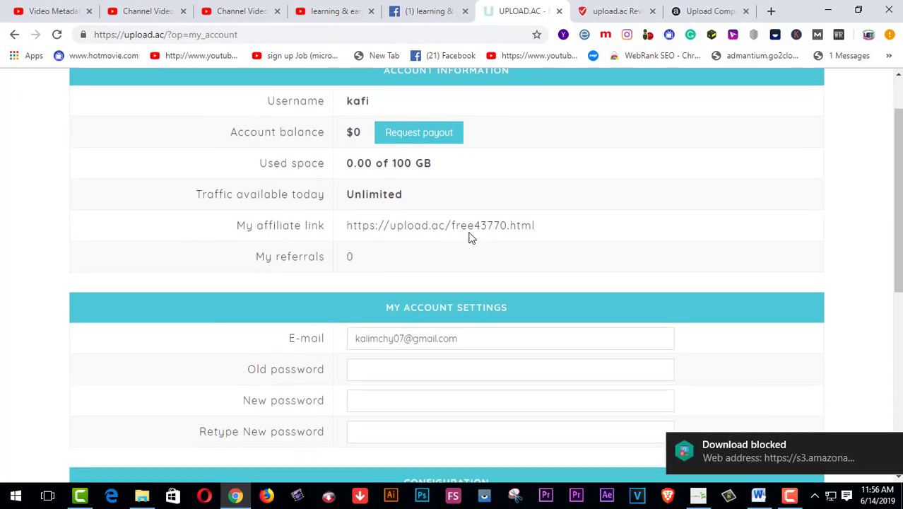
pyautogui.scroll(-1, 470, 236)
pyautogui.scroll(-1, 470, 235)
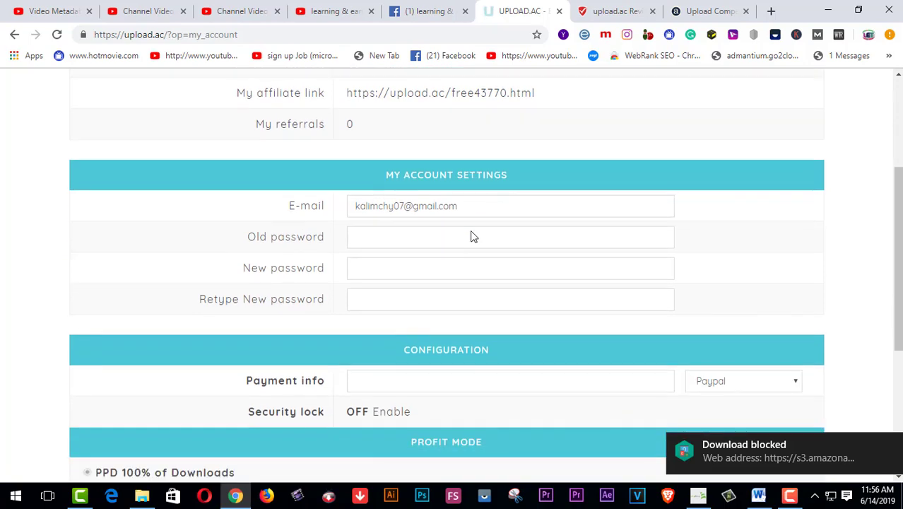
pyautogui.scroll(-1, 472, 236)
pyautogui.scroll(2, 471, 231)
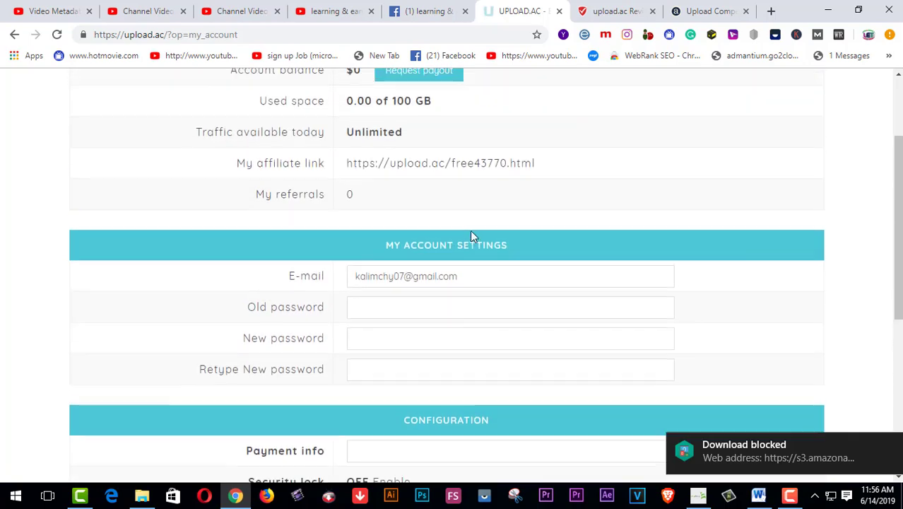
pyautogui.scroll(-3, 471, 233)
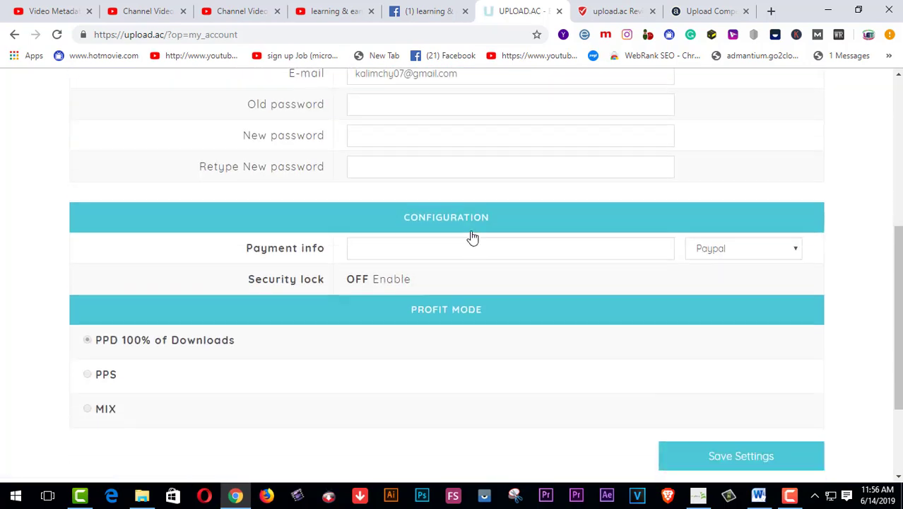
# Step: Examine the payout methods offered for the payment info without changing the selection
pyautogui.click(795, 252)
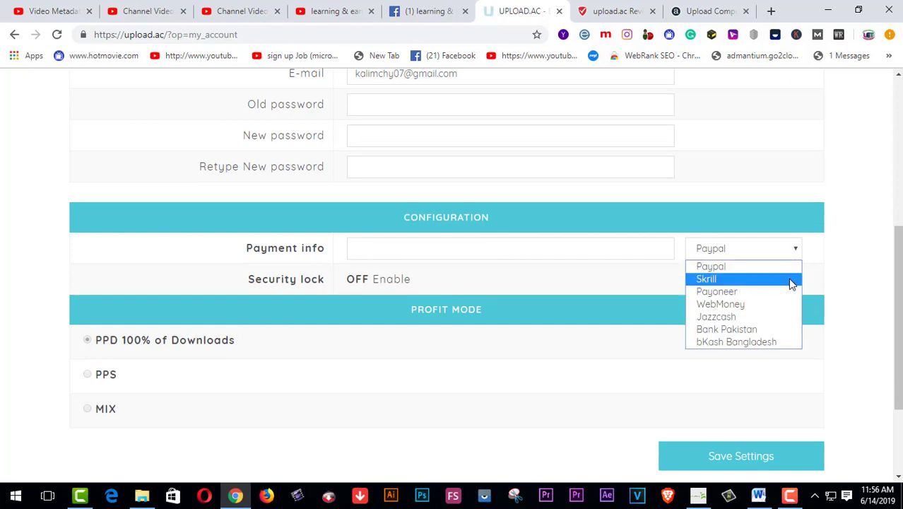
pyautogui.click(845, 332)
pyautogui.scroll(5, 746, 226)
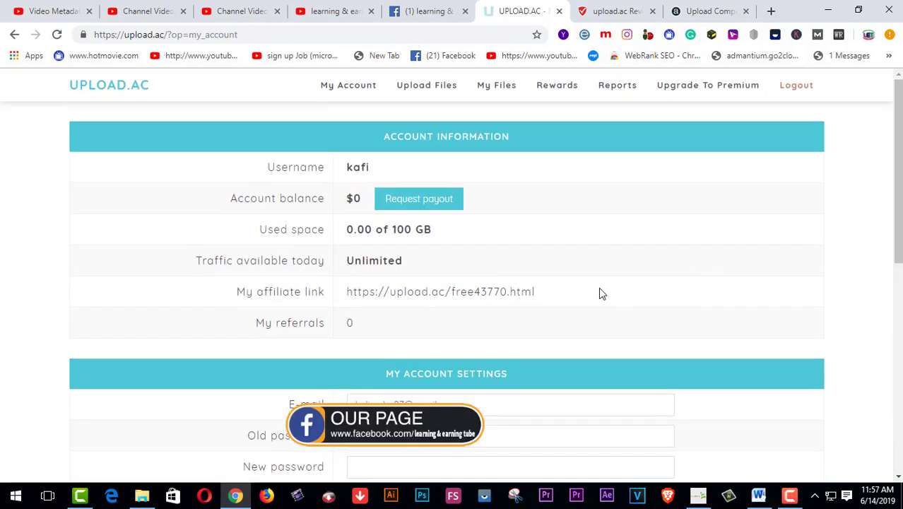
# Step: Choose LOWER THIRD BACKGROUND SOUND 1 from its folder in Documents as the file to upload
pyautogui.click(438, 90)
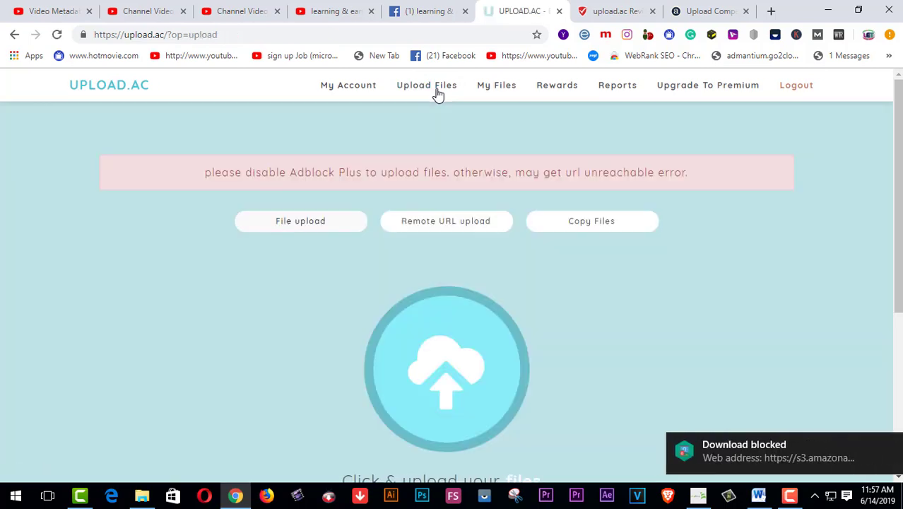
pyautogui.click(453, 394)
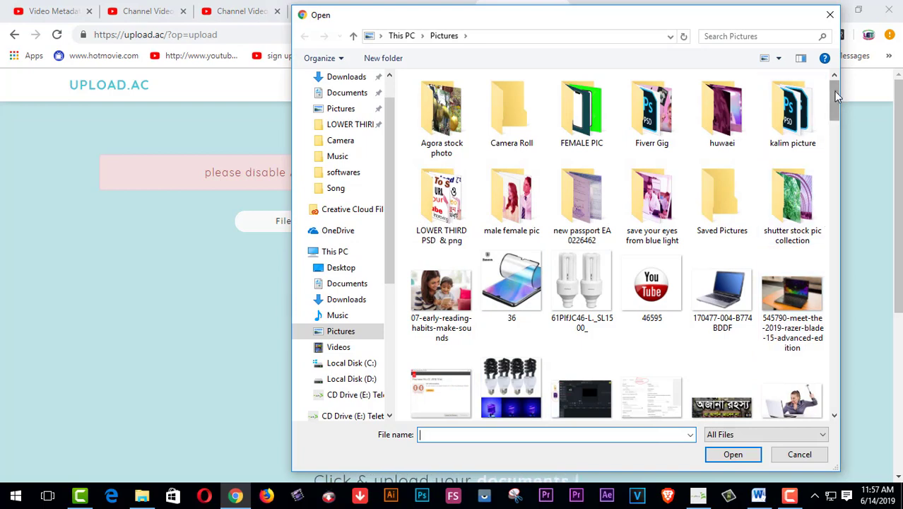
pyautogui.moveTo(833, 91)
pyautogui.mouseDown()
pyautogui.moveTo(834, 172)
pyautogui.moveTo(834, 90)
pyautogui.mouseUp()
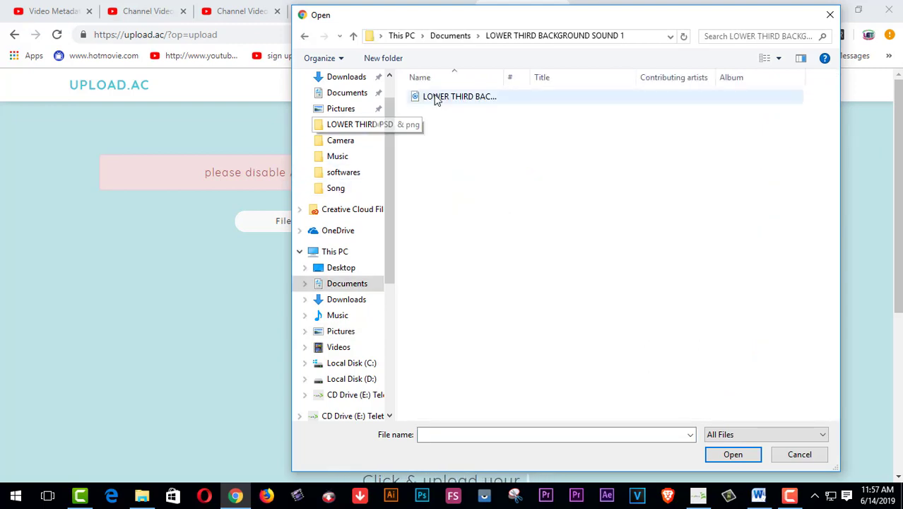
pyautogui.click(436, 99)
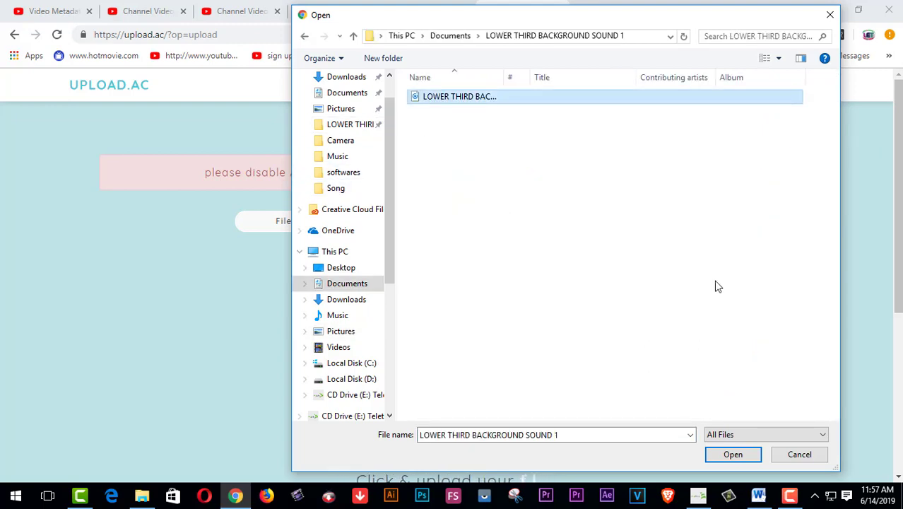
pyautogui.click(736, 455)
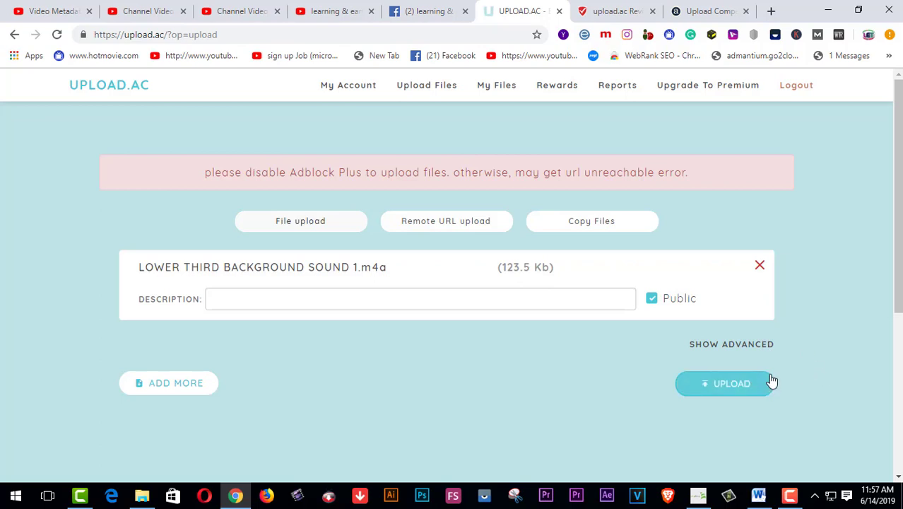
# Step: Copy the file's title into its description as "LOWER THIRD BACKGROUND SOUND" and upload the file
pyautogui.click(339, 301)
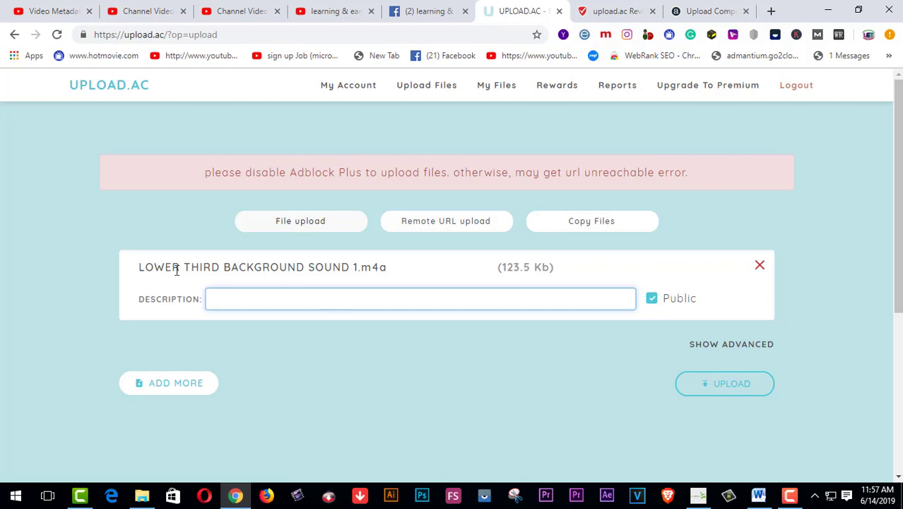
pyautogui.tripleClick(240, 258)
pyautogui.click(361, 249)
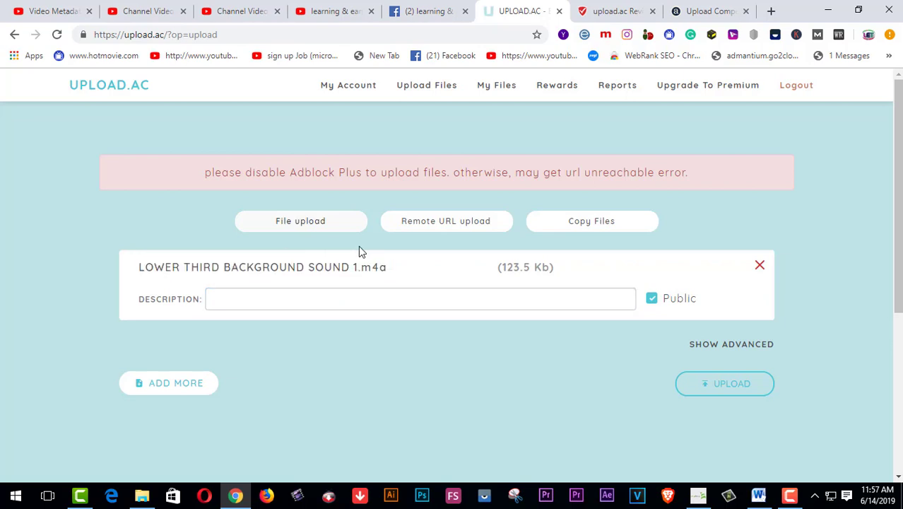
pyautogui.tripleClick(399, 268)
pyautogui.moveTo(365, 268); pyautogui.dragTo(355, 268)
pyautogui.hotkey('ctrl', 'c')
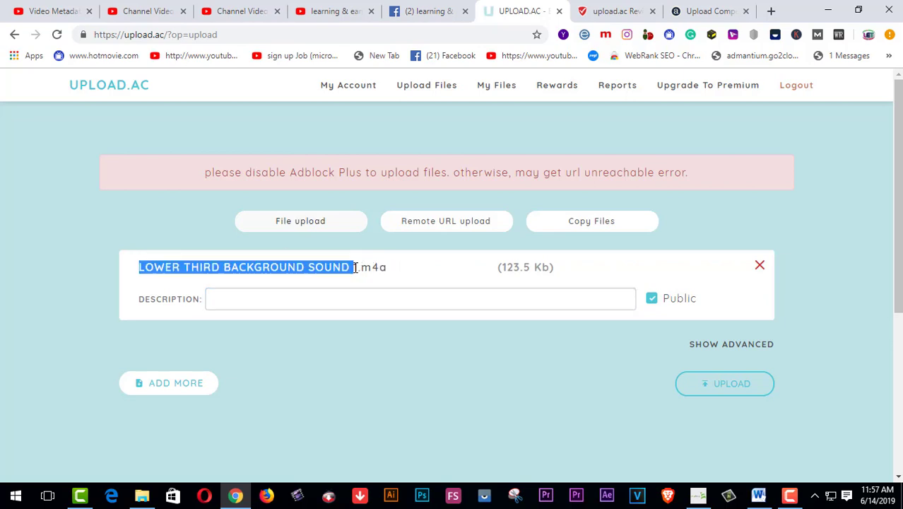
pyautogui.click(321, 303)
pyautogui.hotkey('ctrl', 'v')
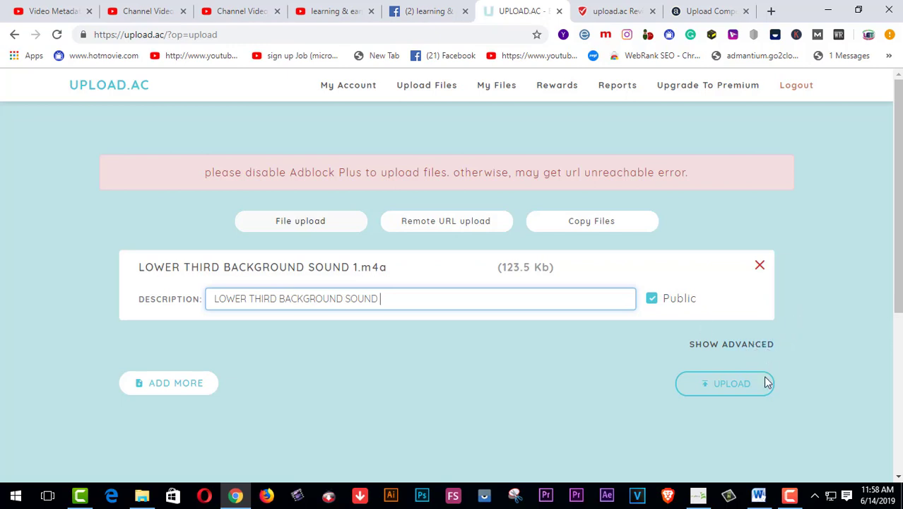
pyautogui.click(742, 389)
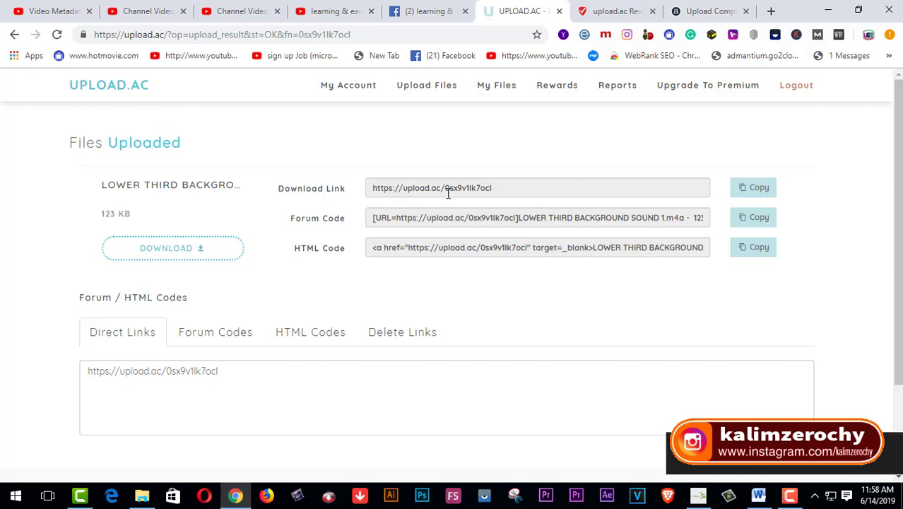
# Step: Examine the uploaded file's download link, forum code and HTML code
pyautogui.click(488, 188)
pyautogui.moveTo(489, 188); pyautogui.dragTo(373, 188)
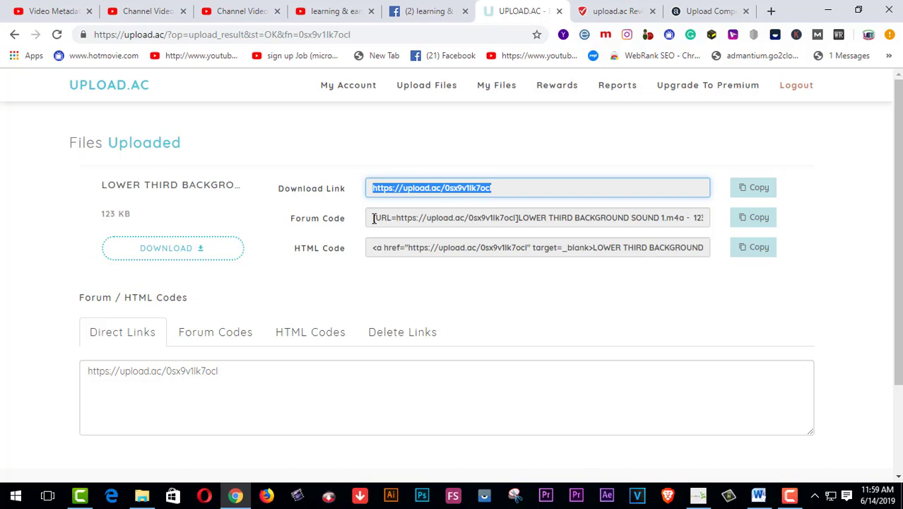
pyautogui.moveTo(373, 218); pyautogui.dragTo(713, 202)
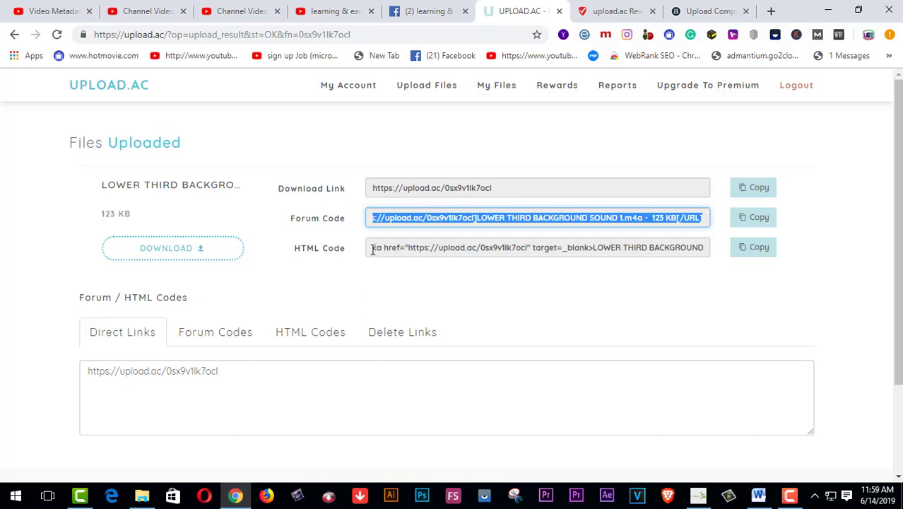
pyautogui.moveTo(372, 249); pyautogui.dragTo(530, 241)
pyautogui.press('End')
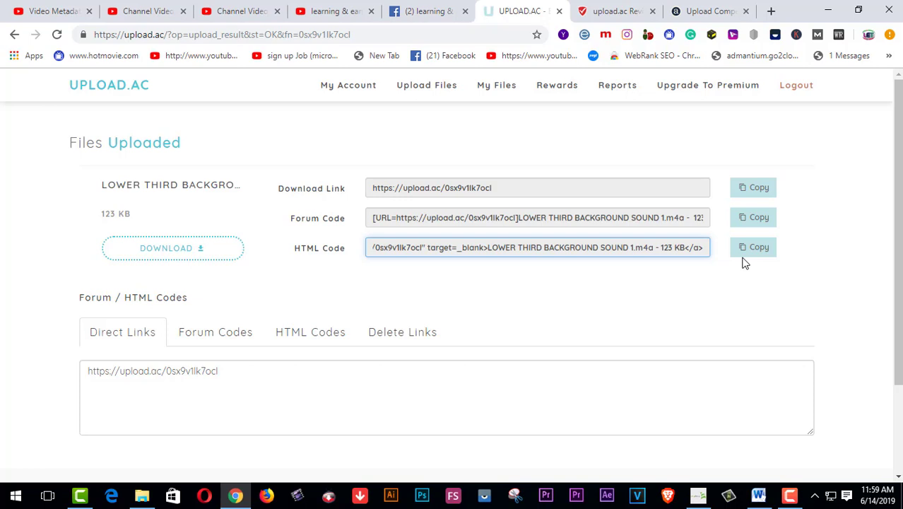
# Step: Copy the uploaded file's download link to the clipboard
pyautogui.click(498, 187)
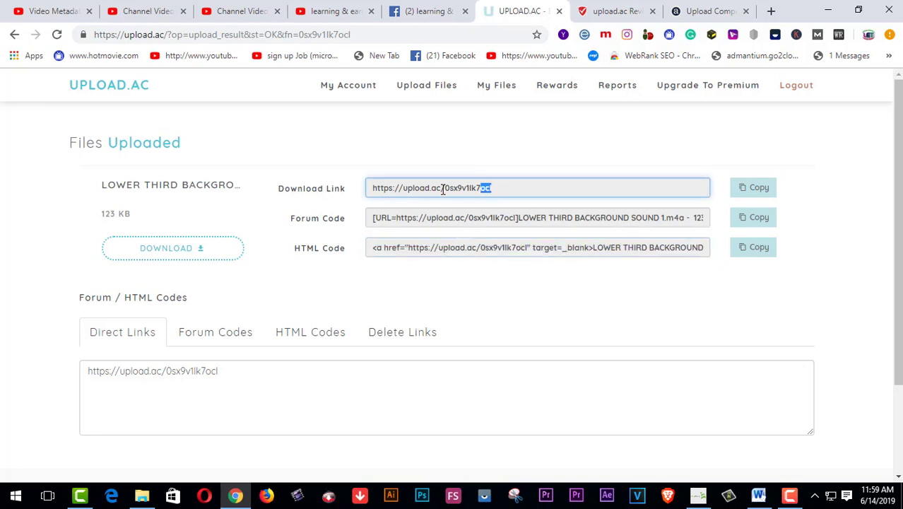
pyautogui.moveTo(501, 188); pyautogui.dragTo(369, 189)
pyautogui.rightClick(374, 188)
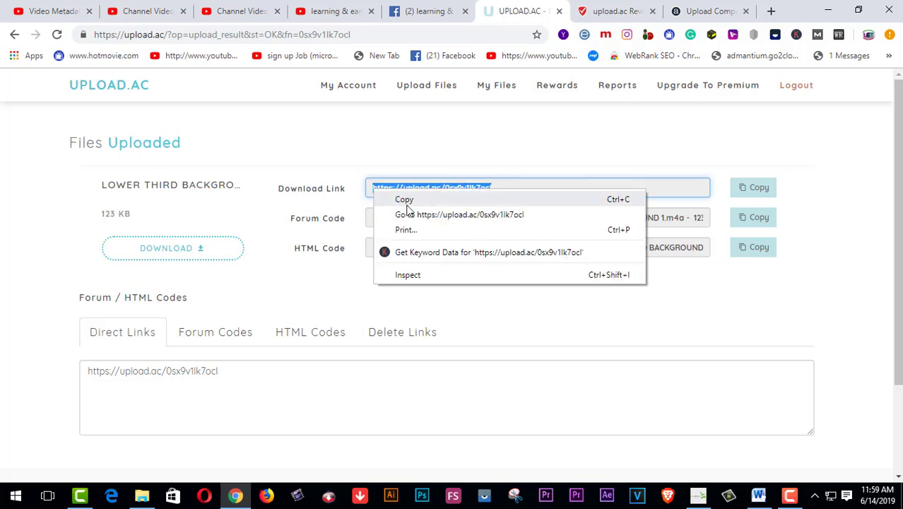
pyautogui.click(406, 205)
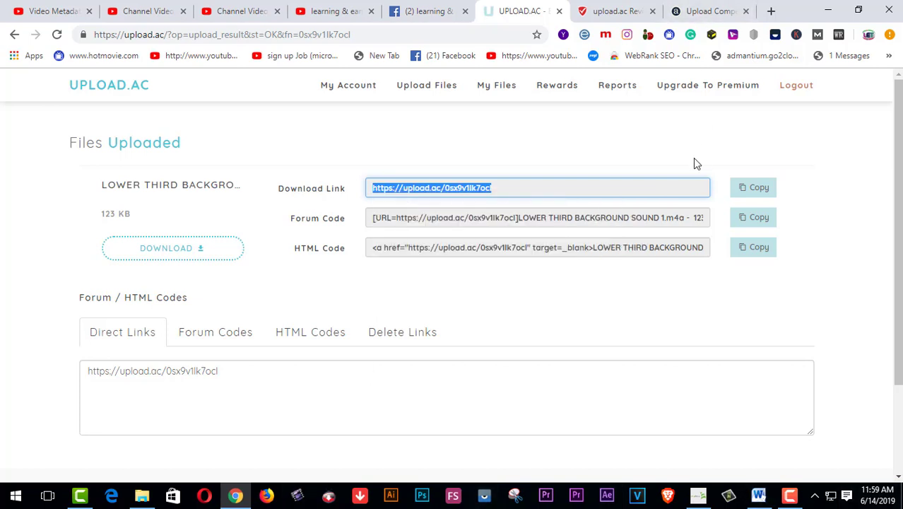
# Step: Open Blogger and start a new post in the Web Design Tutorials blog
pyautogui.click(770, 10)
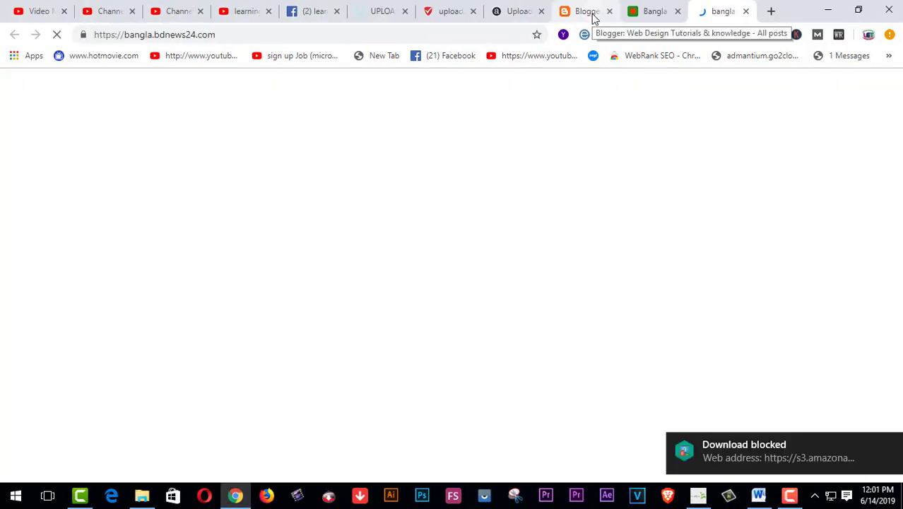
pyautogui.click(593, 14)
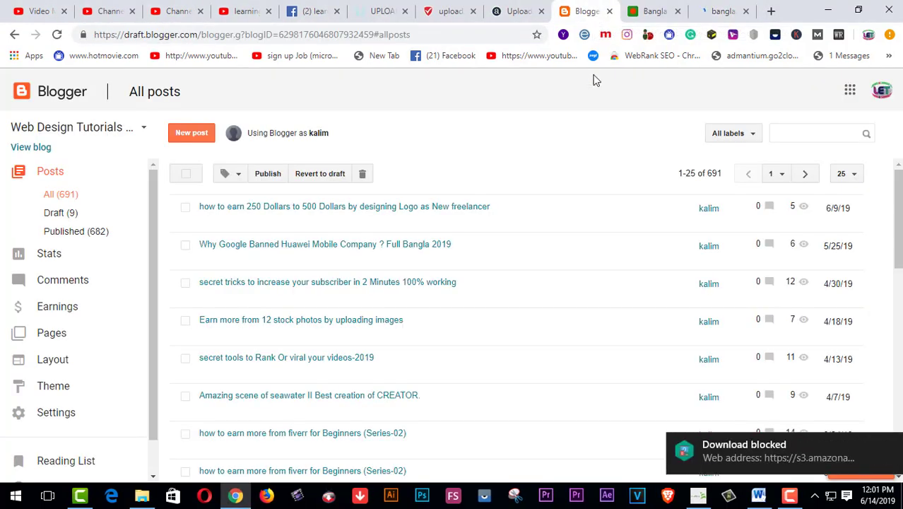
pyautogui.click(191, 133)
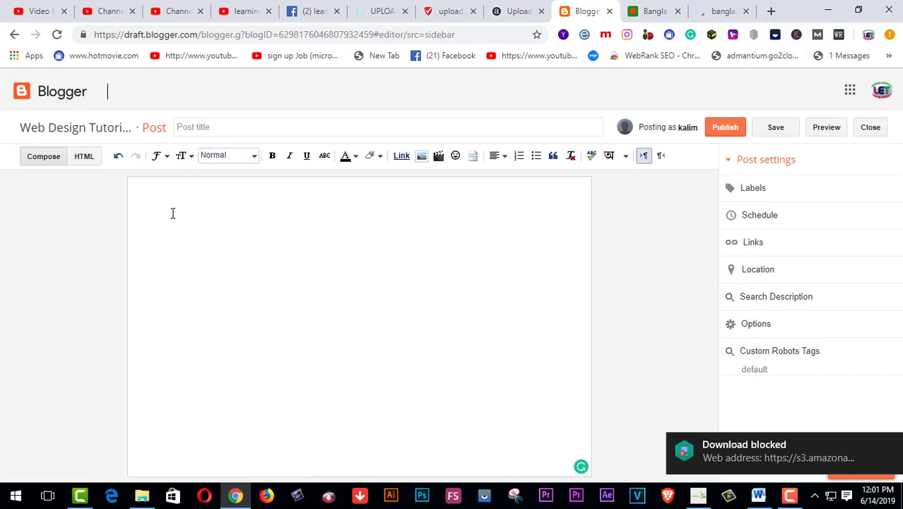
pyautogui.click(722, 12)
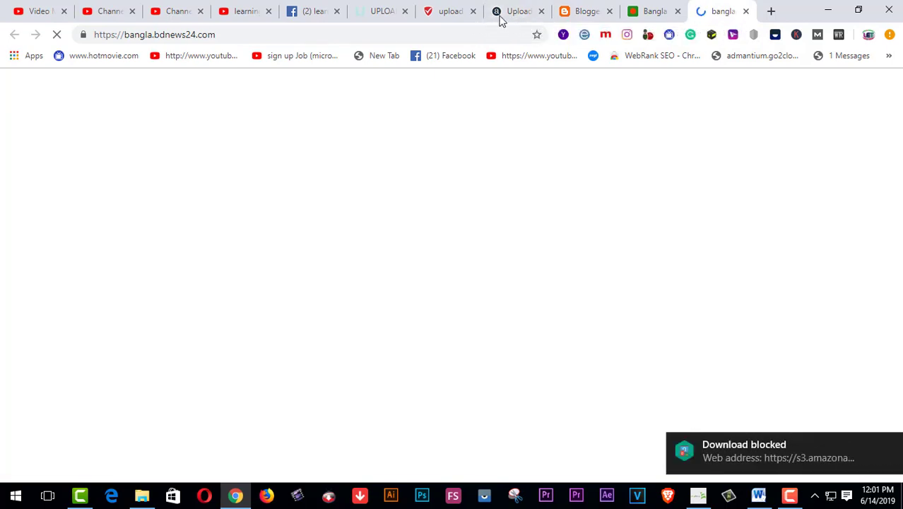
pyautogui.click(521, 14)
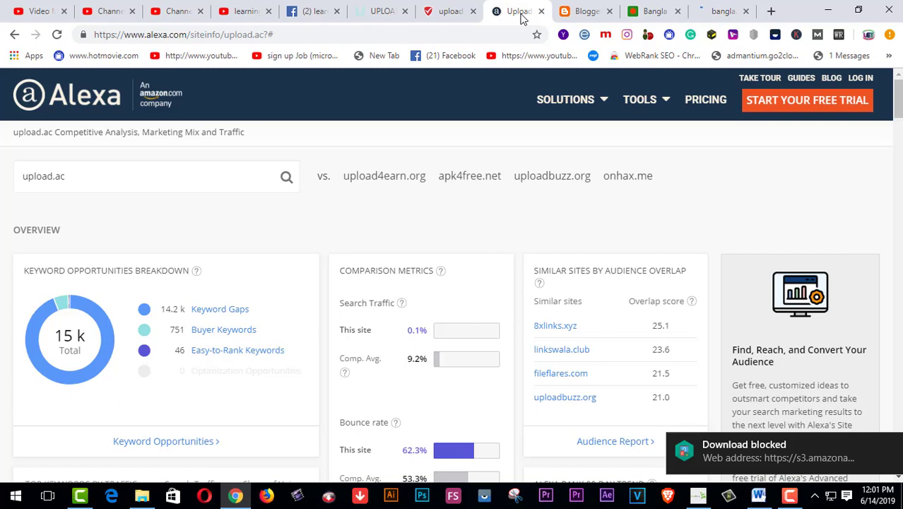
pyautogui.click(384, 16)
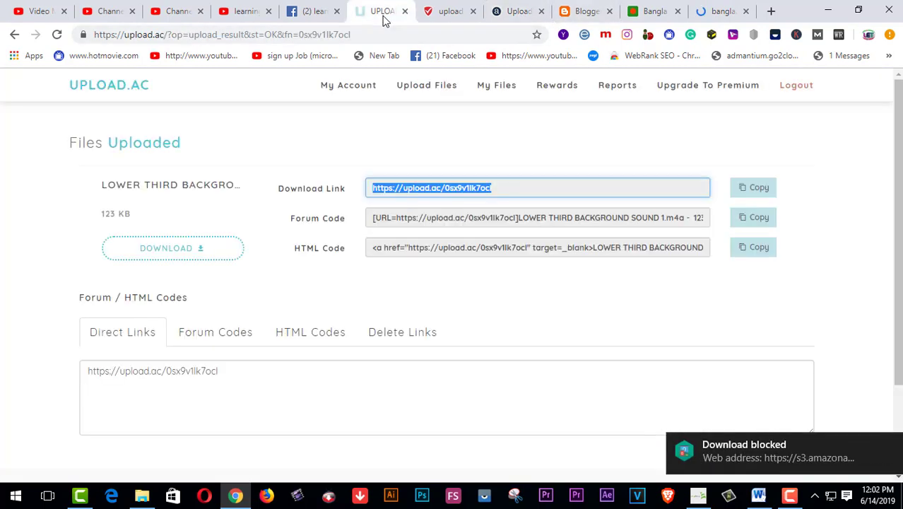
pyautogui.moveTo(505, 193); pyautogui.dragTo(367, 193)
pyautogui.rightClick(387, 189)
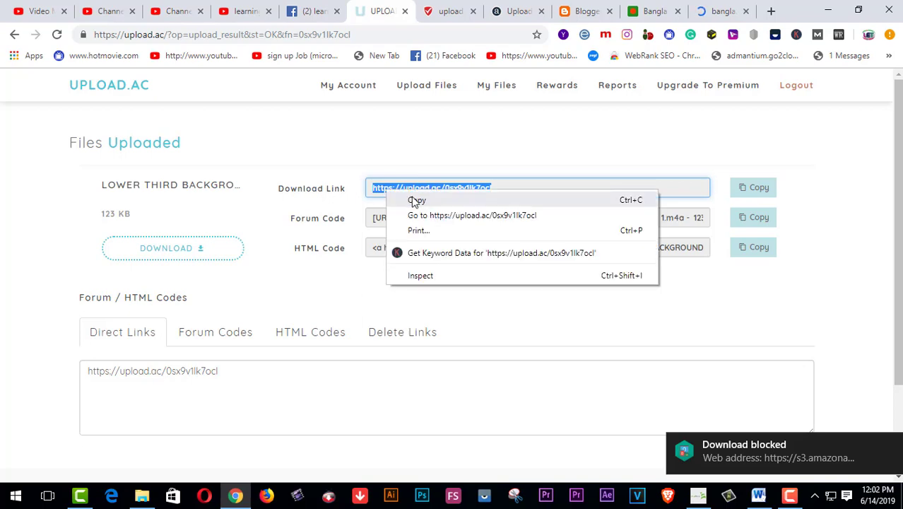
pyautogui.click(414, 201)
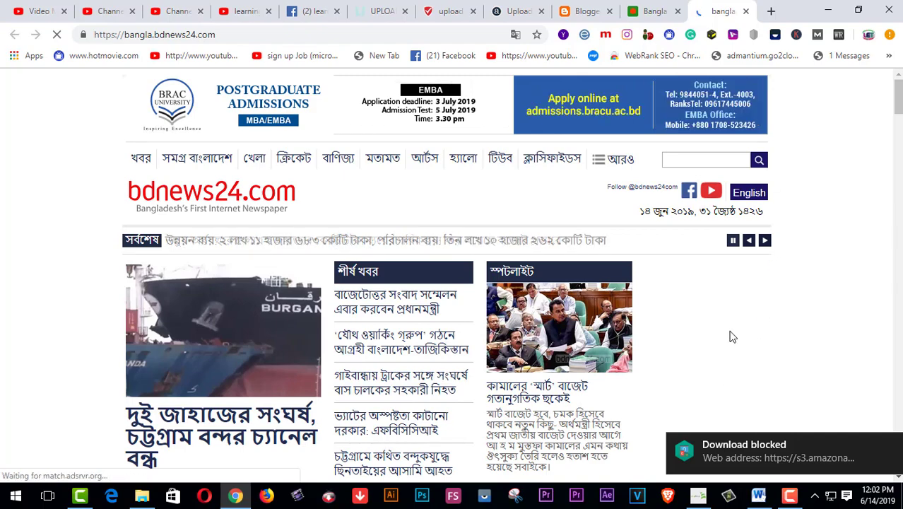
# Step: Open the bdnews24 article about the 'স্মার্ট' budget and copy its body paragraphs from ২০১৯-২০ অর্থবছরের down to the parliament budget-speech paragraph
pyautogui.scroll(-2, 727, 388)
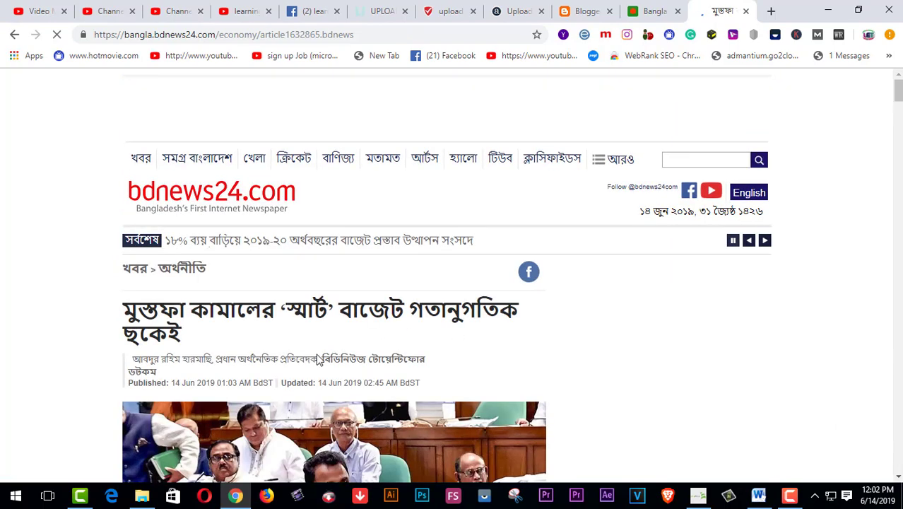
pyautogui.scroll(-9, 316, 361)
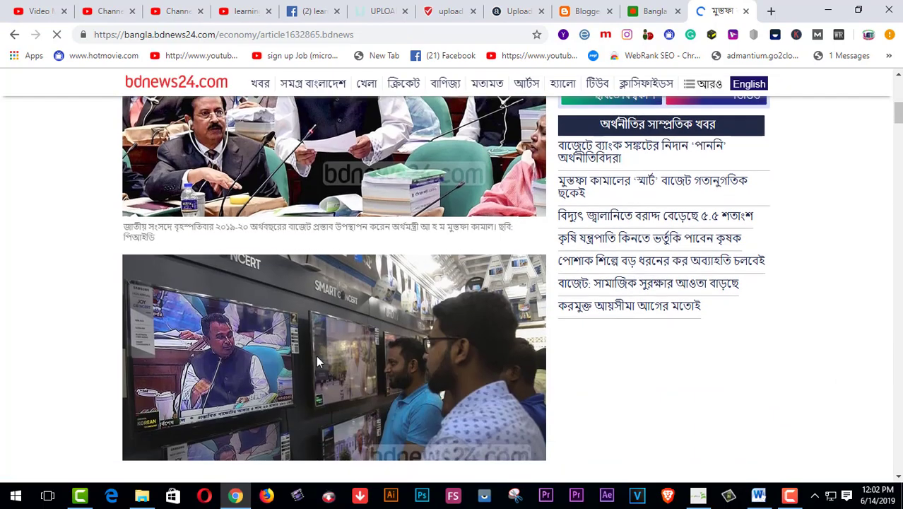
pyautogui.scroll(-1, 317, 362)
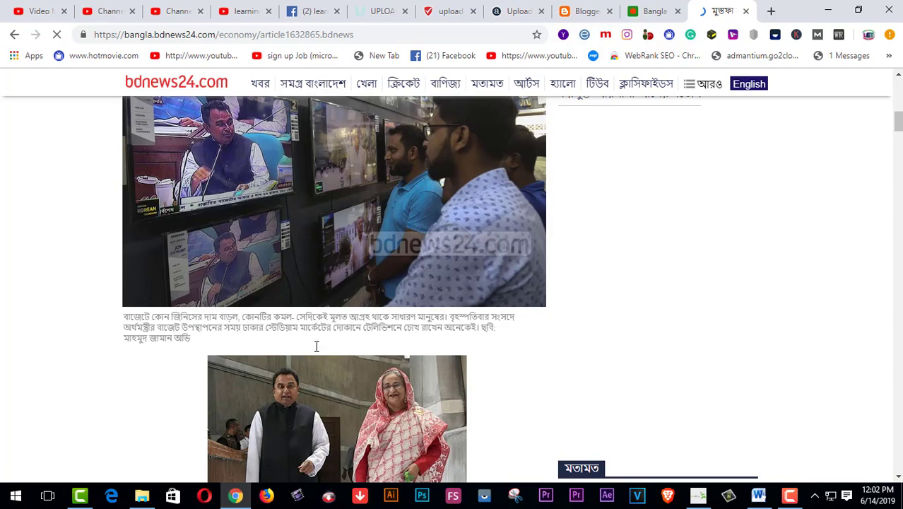
pyautogui.scroll(-10, 896, 129)
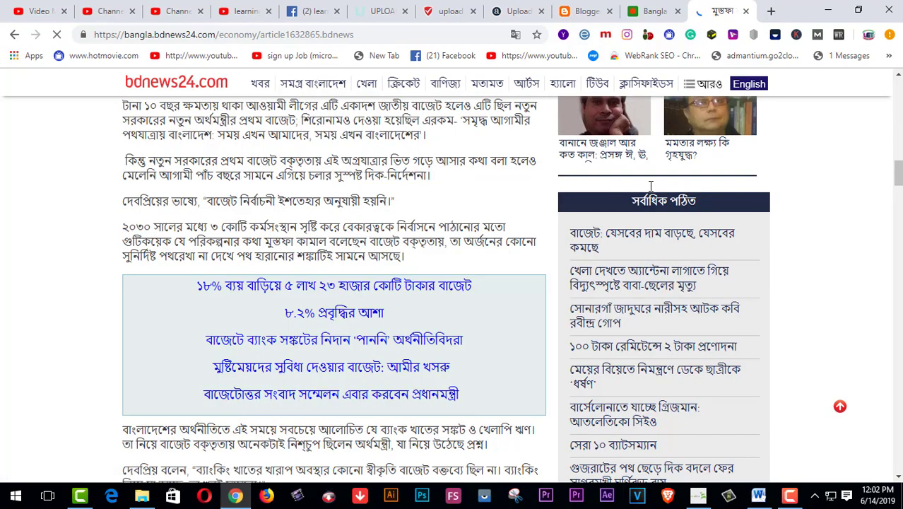
pyautogui.scroll(5, 897, 175)
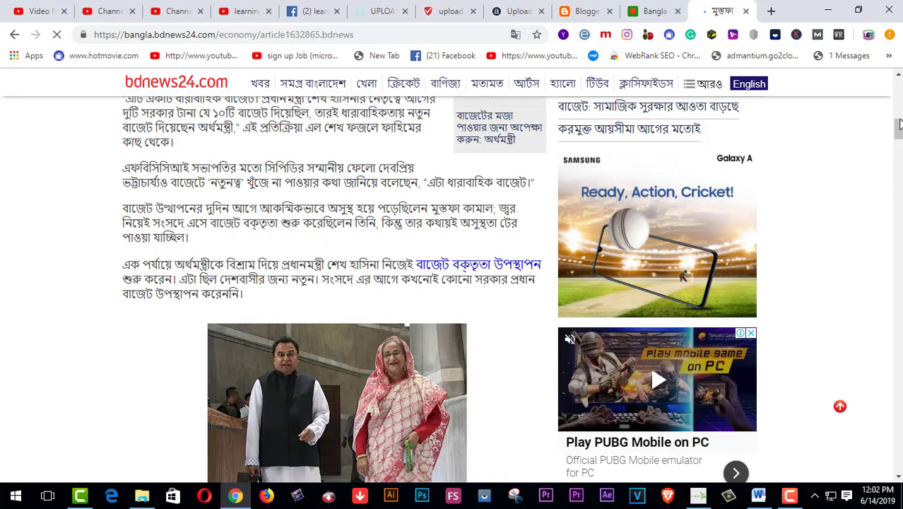
pyautogui.moveTo(899, 125)
pyautogui.mouseDown()
pyautogui.moveTo(898, 79)
pyautogui.moveTo(898, 128)
pyautogui.mouseUp()
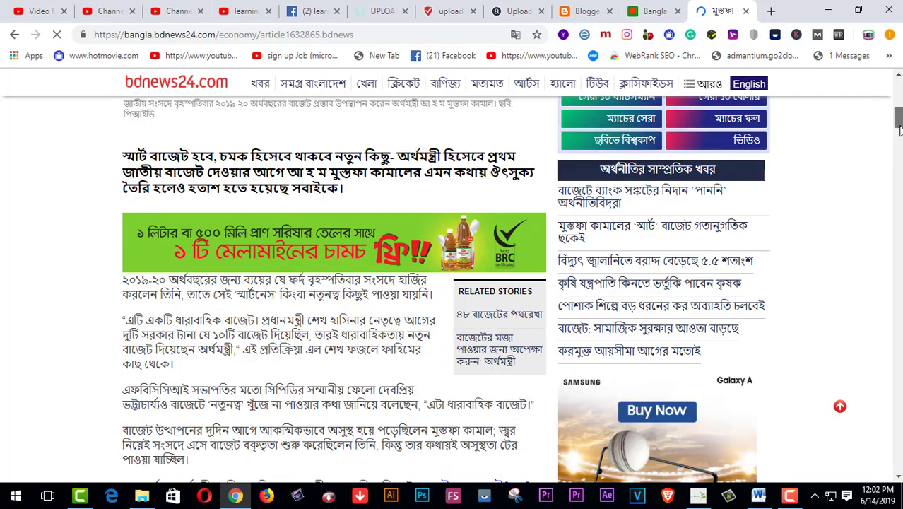
pyautogui.scroll(-2, 170, 274)
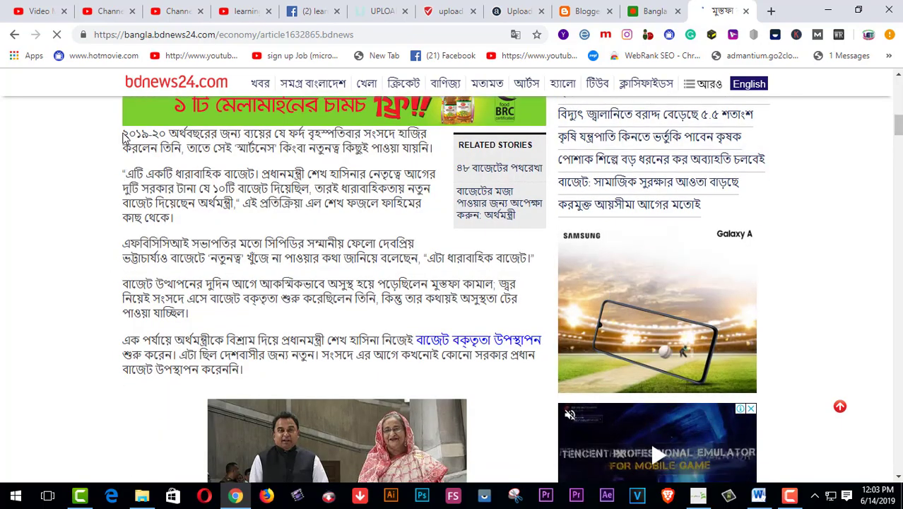
pyautogui.moveTo(123, 135); pyautogui.dragTo(403, 204)
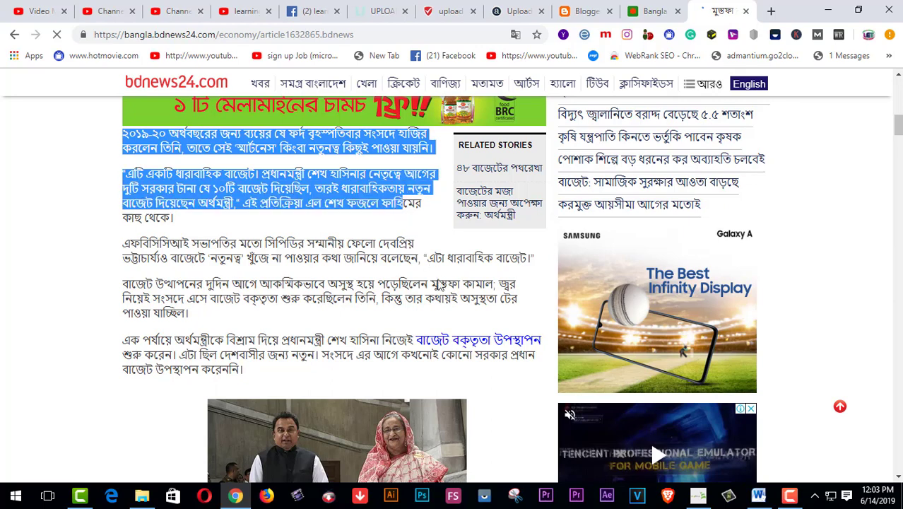
pyautogui.moveTo(440, 284); pyautogui.dragTo(542, 362)
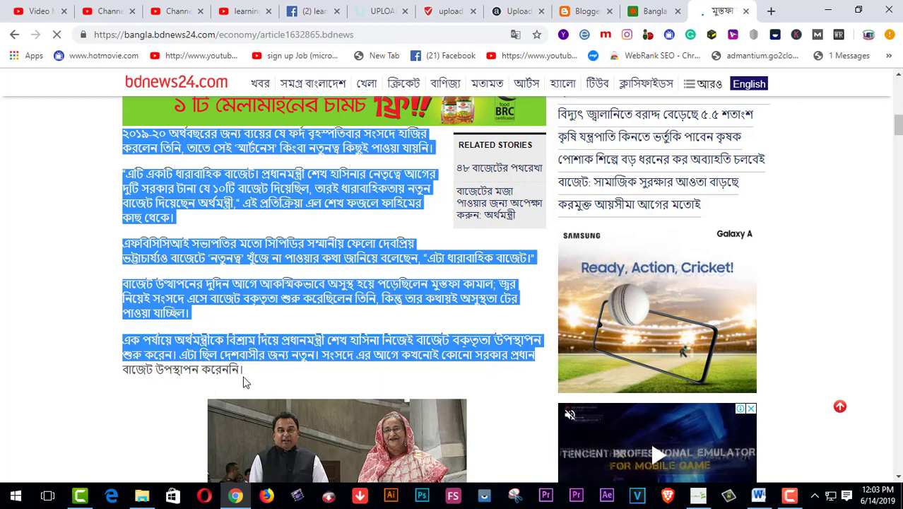
pyautogui.hotkey('ctrl', 'c')
# Step: Switch to the Blogger draft and paste the copied article paragraphs into the post body above the download link
pyautogui.hotkey('ctrl', 'pageup')
pyautogui.hotkey('ctrl', 'pageup')
pyautogui.click(180, 224)
pyautogui.hotkey('ctrl', 'v')
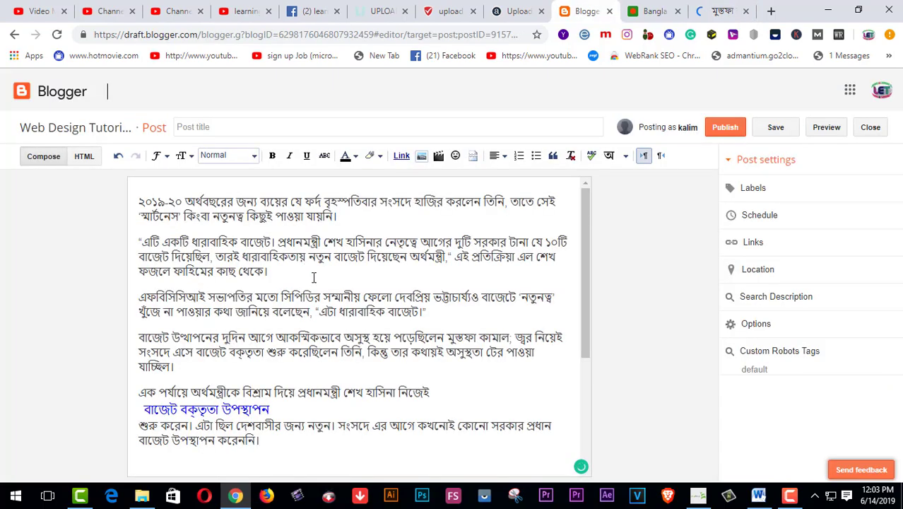
pyautogui.scroll(-2, 317, 332)
pyautogui.scroll(-2, 316, 339)
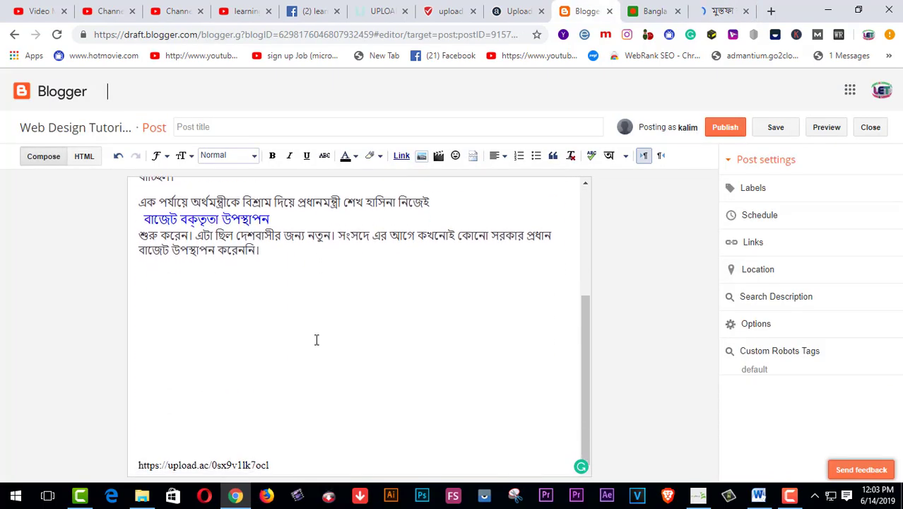
pyautogui.click(139, 465)
pyautogui.scroll(4, 139, 466)
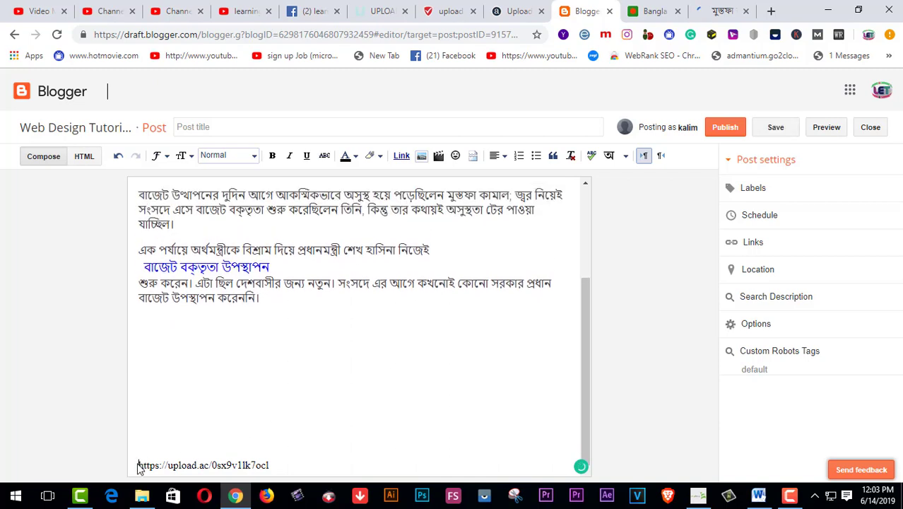
pyautogui.scroll(3, 223, 432)
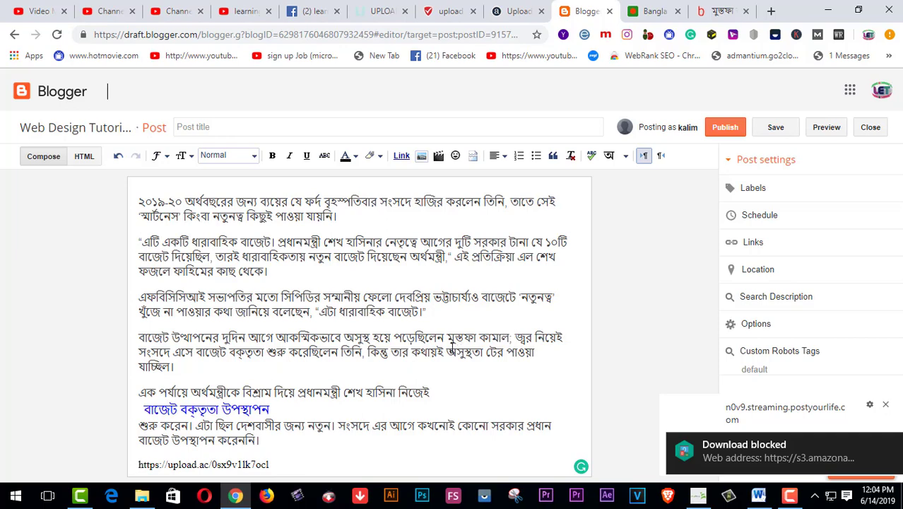
# Step: Return to the bdnews24 article and copy its headline, মুস্তফা কামালের ‘স্মার্ট’ বাজেট গতানুগতিক ছকেই
pyautogui.click(720, 13)
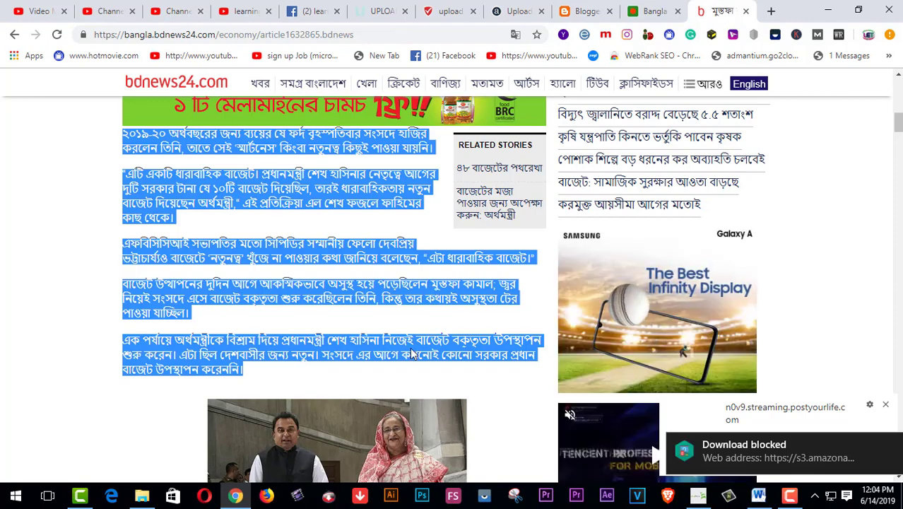
pyautogui.moveTo(898, 124); pyautogui.dragTo(900, 98)
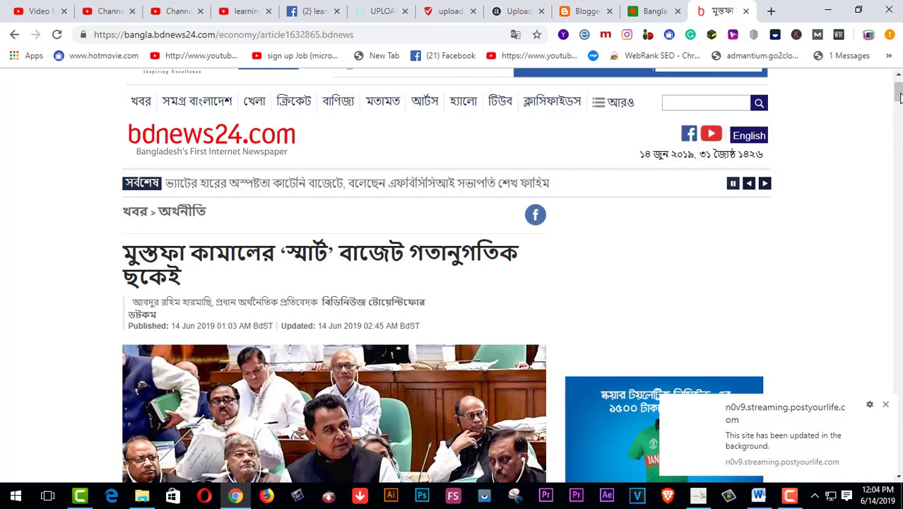
pyautogui.scroll(-5, 899, 98)
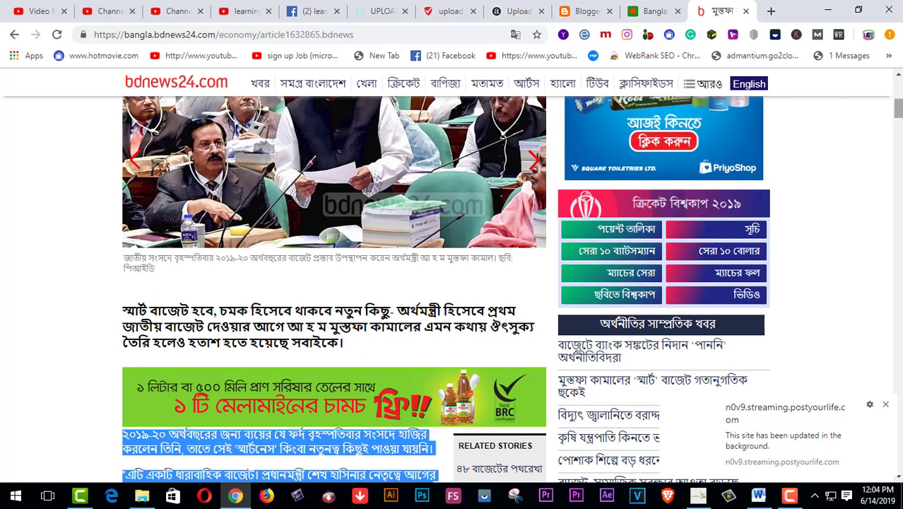
pyautogui.moveTo(900, 111); pyautogui.dragTo(900, 93)
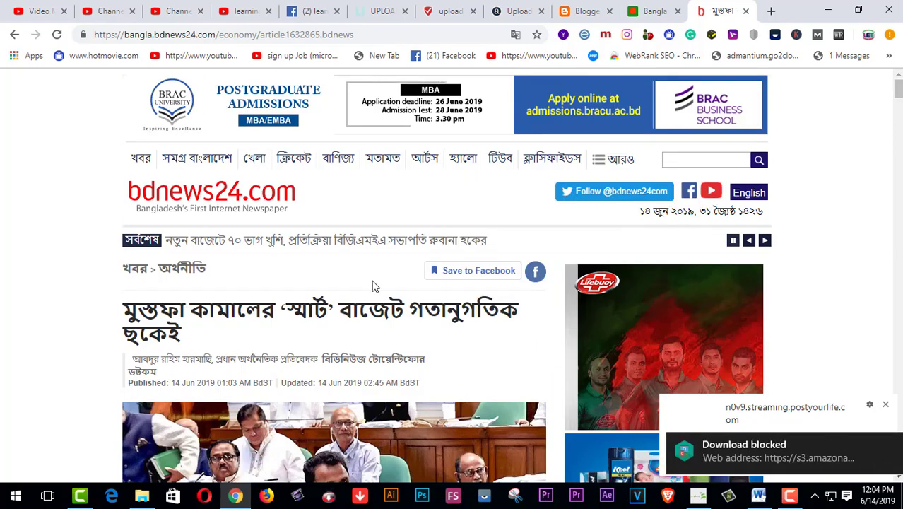
pyautogui.moveTo(126, 313); pyautogui.dragTo(185, 330)
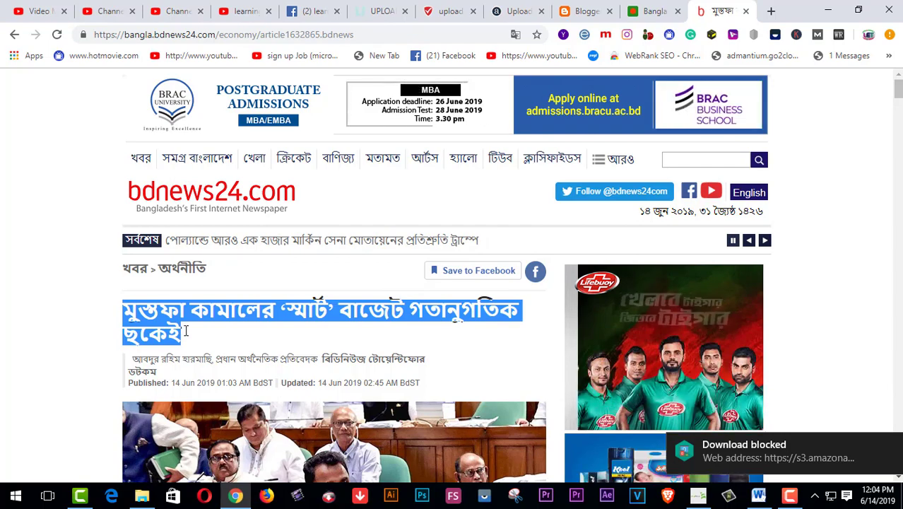
# Step: Paste the copied headline as the Blogger post's title and publish the post
pyautogui.click(588, 12)
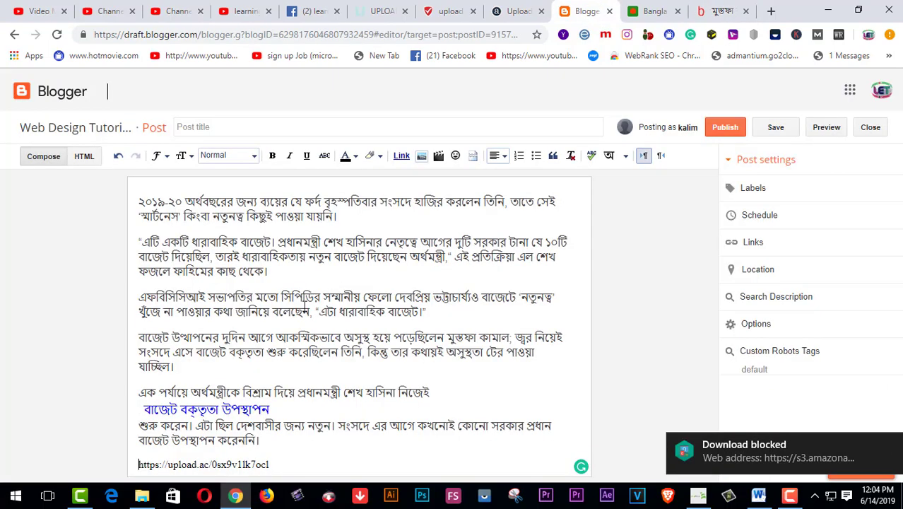
pyautogui.click(222, 127)
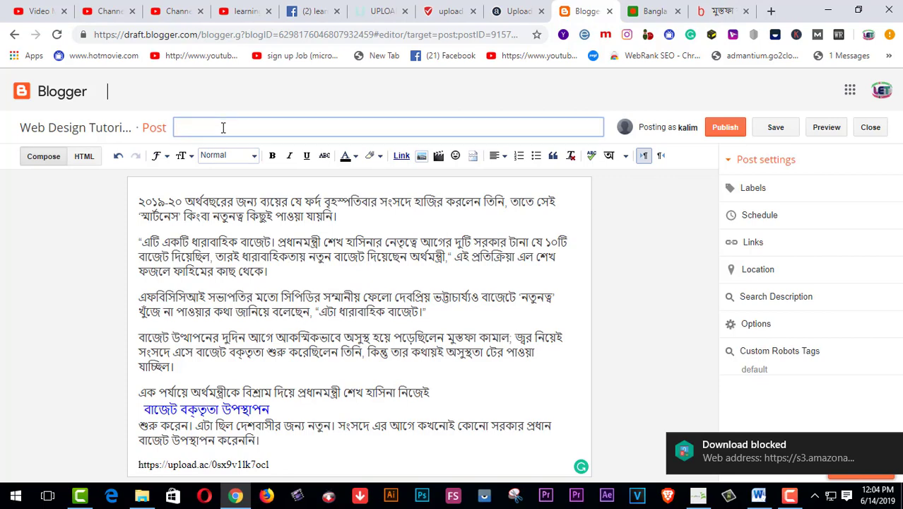
pyautogui.hotkey('ctrl', 'v')
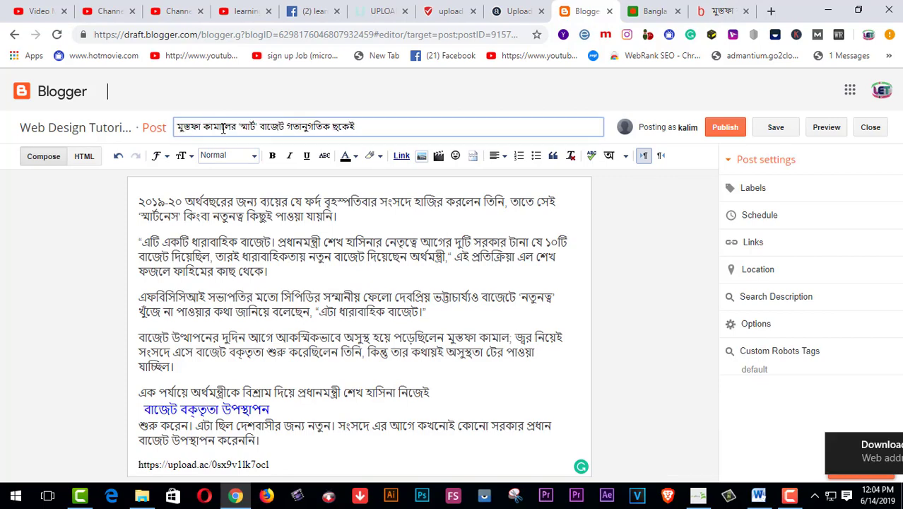
pyautogui.click(726, 131)
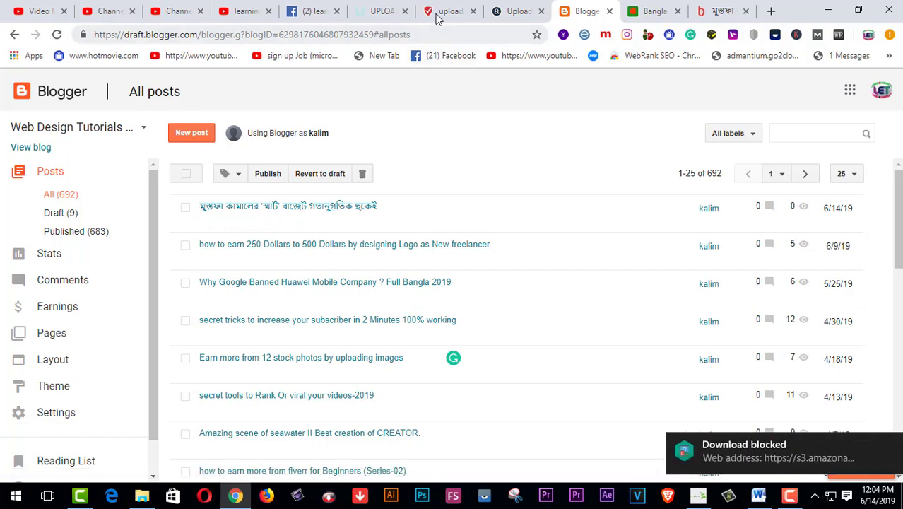
# Step: Go back to the UPLOAD.AC upload results and review the file's download link and its direct, forum and HTML code sections
pyautogui.click(381, 12)
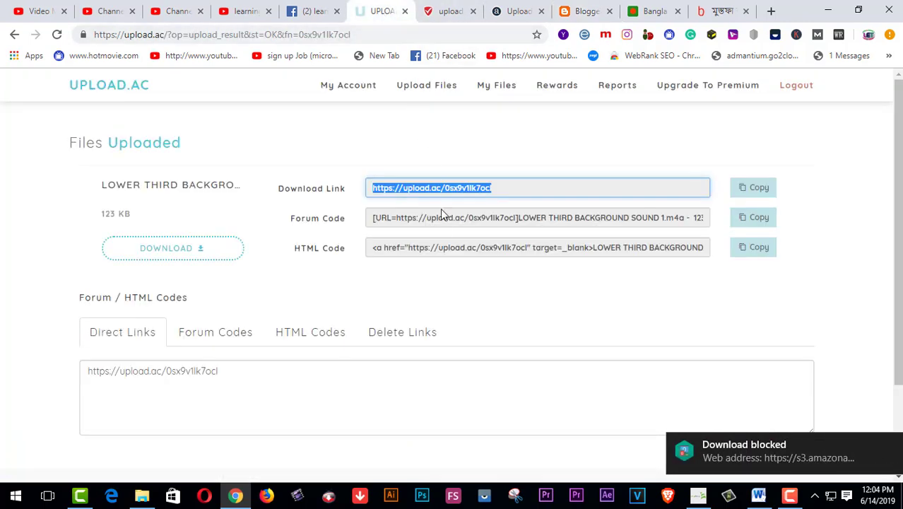
pyautogui.scroll(-2, 429, 314)
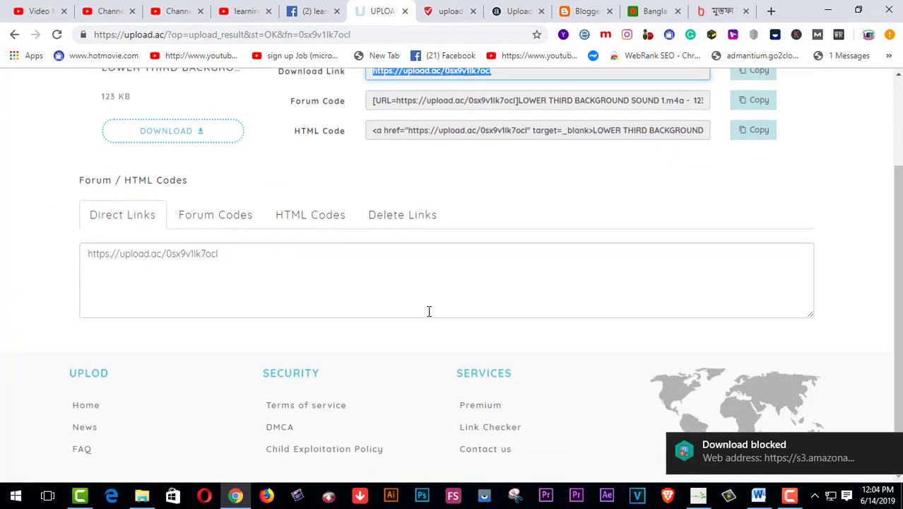
pyautogui.scroll(2, 428, 311)
pyautogui.scroll(-2, 428, 311)
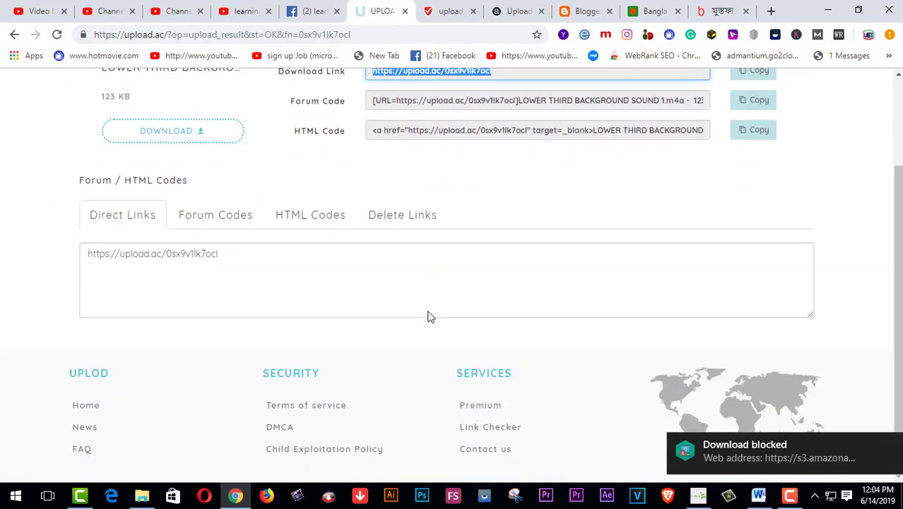
pyautogui.scroll(2, 432, 310)
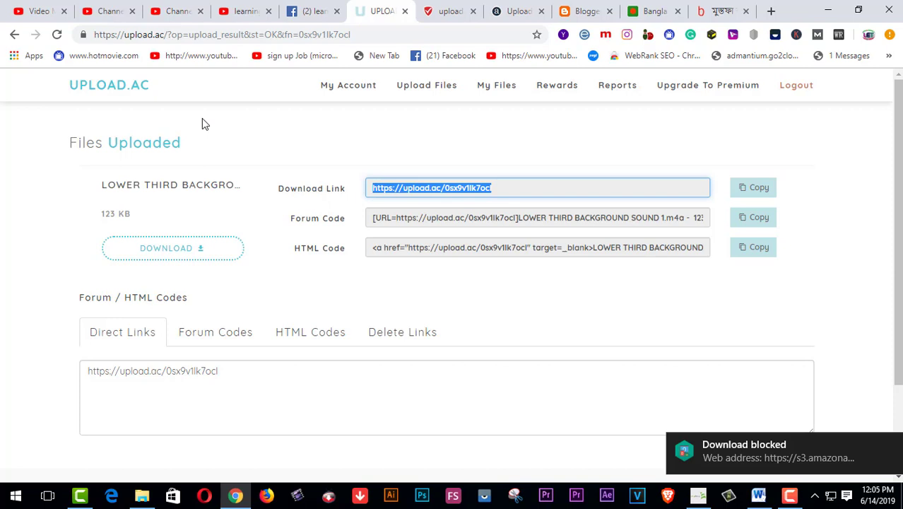
# Step: Open the video list of the learning & earning tube YouTube channel and look through its uploads
pyautogui.click(241, 12)
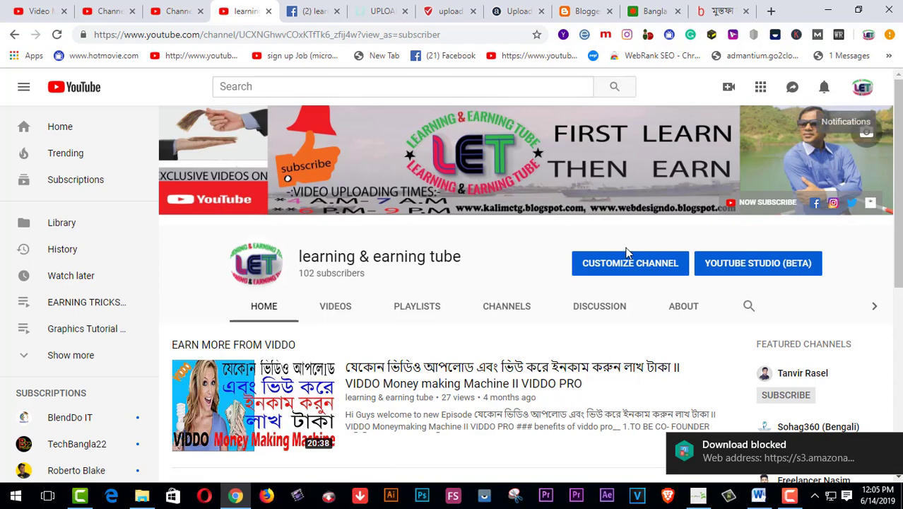
pyautogui.scroll(-3, 555, 350)
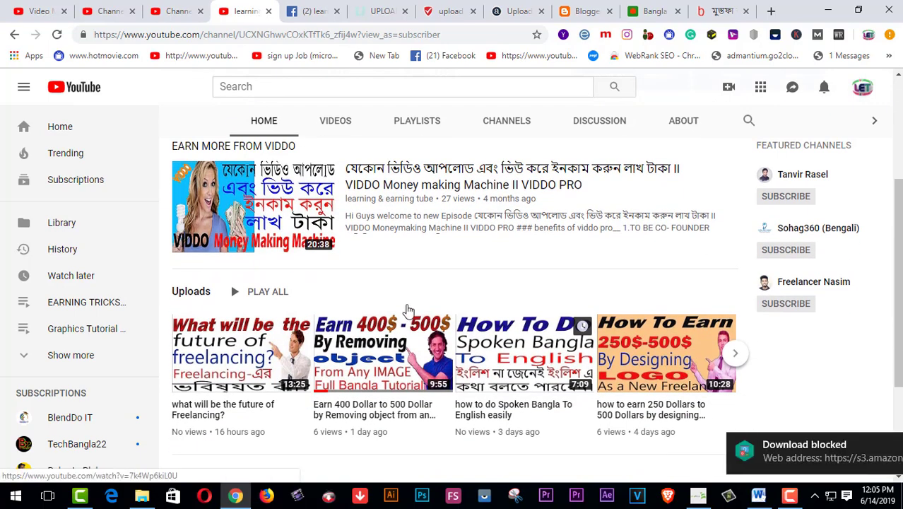
pyautogui.scroll(2, 406, 307)
pyautogui.click(335, 241)
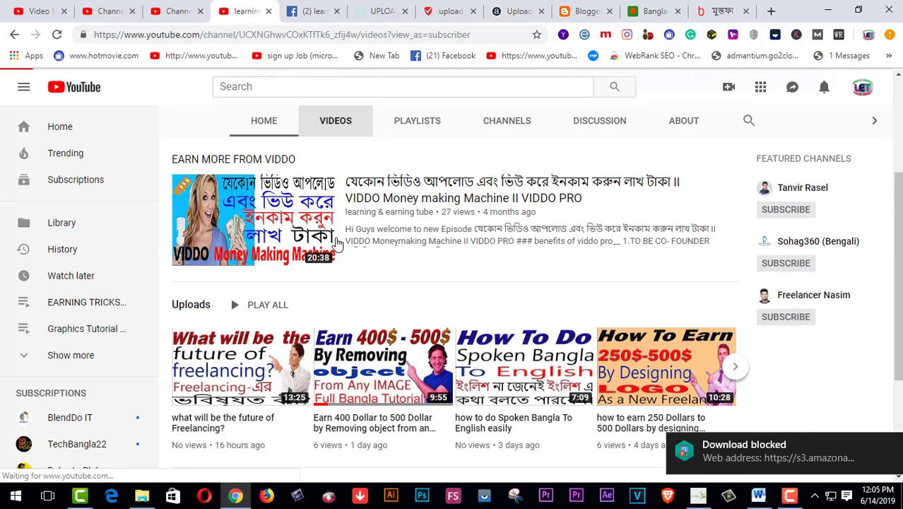
pyautogui.scroll(-3, 599, 334)
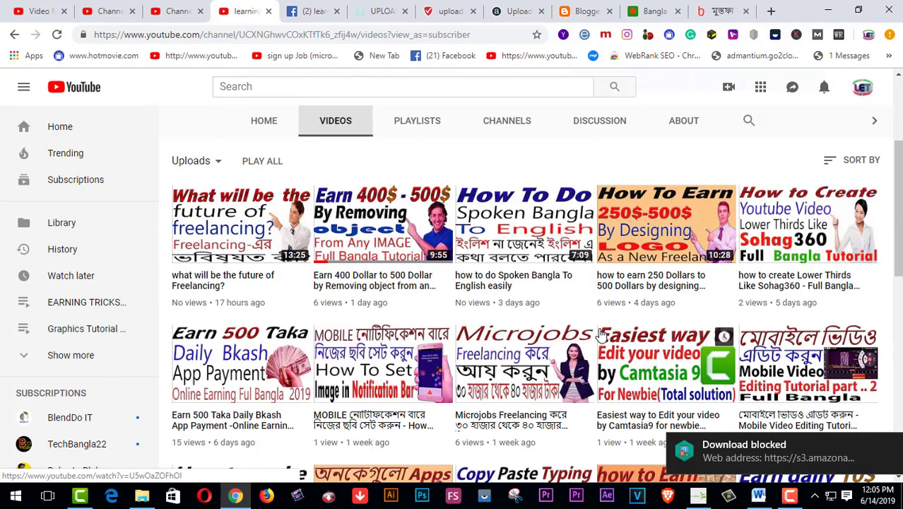
pyautogui.scroll(-3, 599, 334)
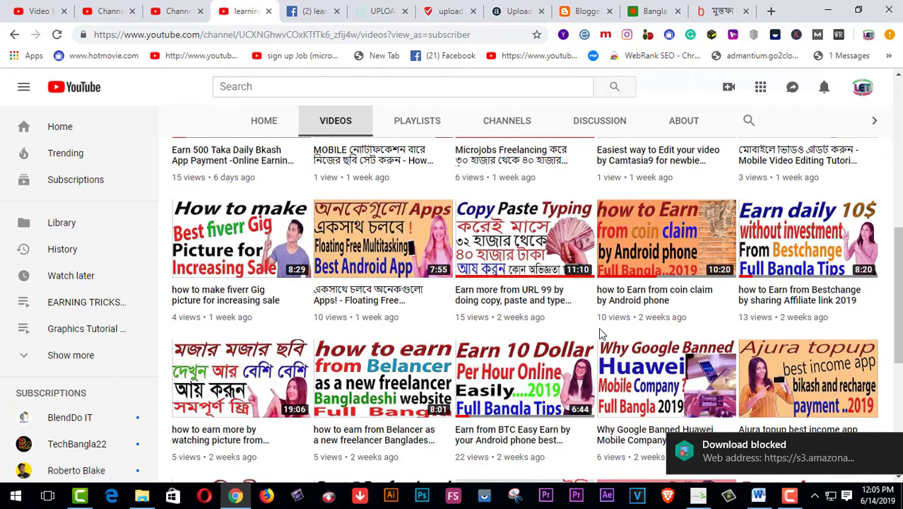
pyautogui.scroll(-3, 600, 333)
pyautogui.scroll(-1, 599, 333)
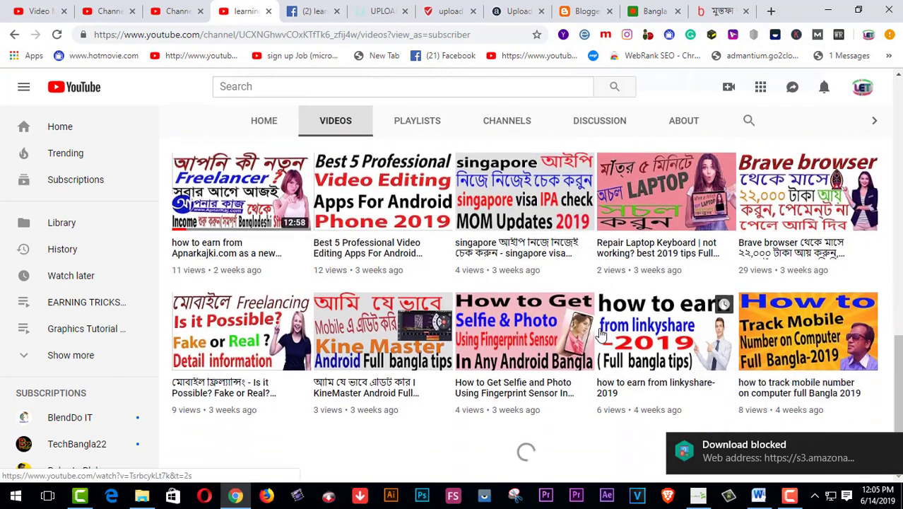
pyautogui.scroll(-3, 599, 334)
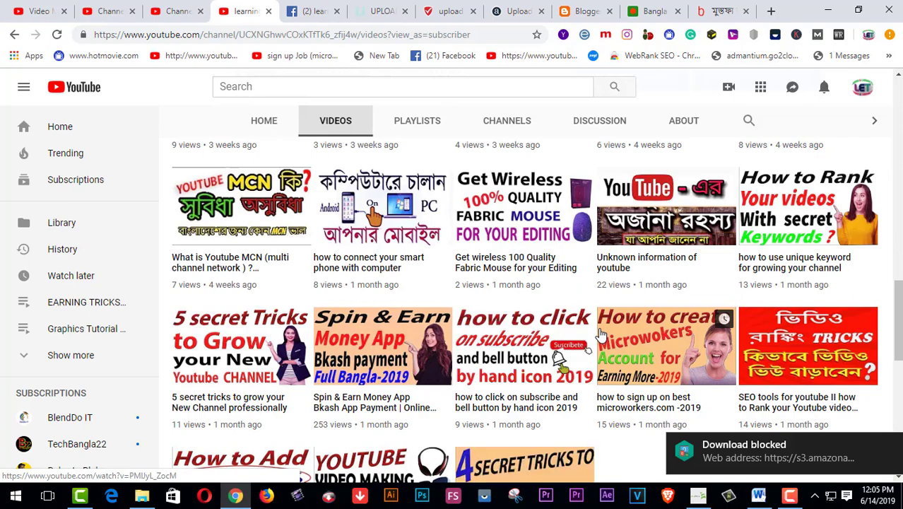
pyautogui.scroll(-5, 599, 334)
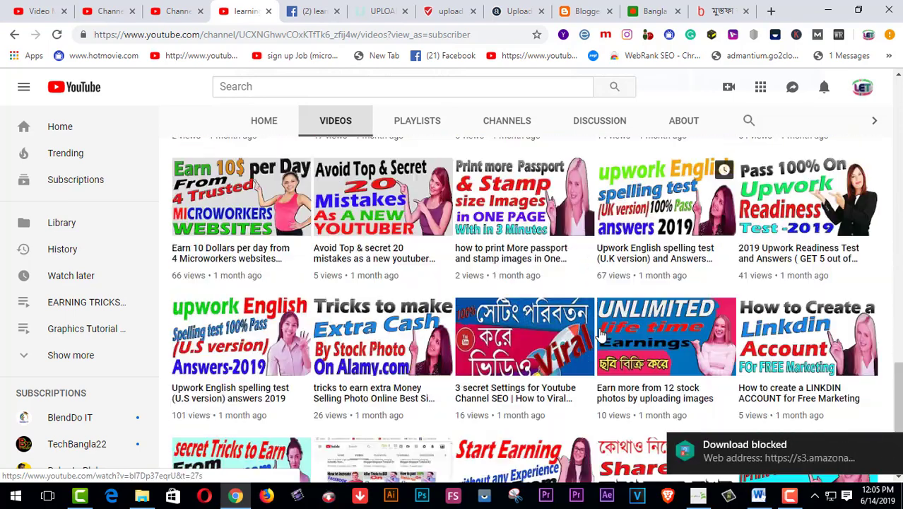
pyautogui.scroll(-1, 599, 334)
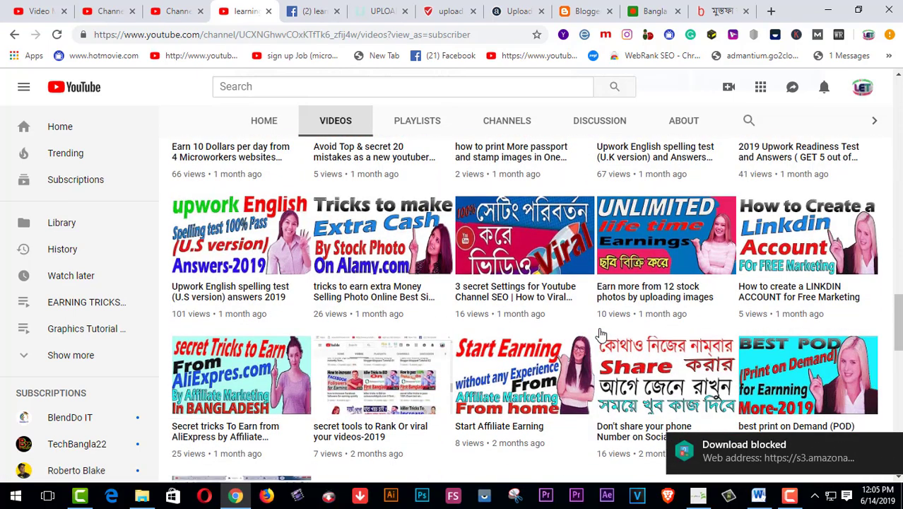
pyautogui.scroll(-3, 599, 333)
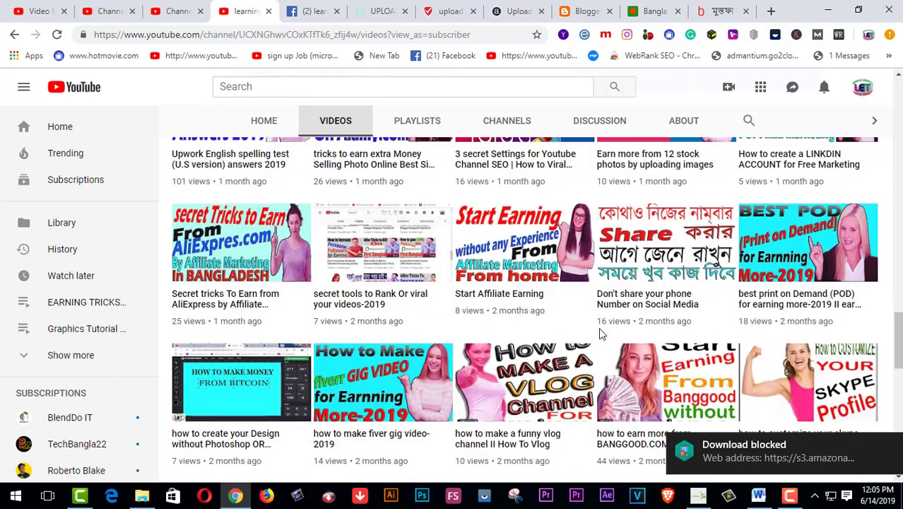
pyautogui.scroll(-5, 599, 333)
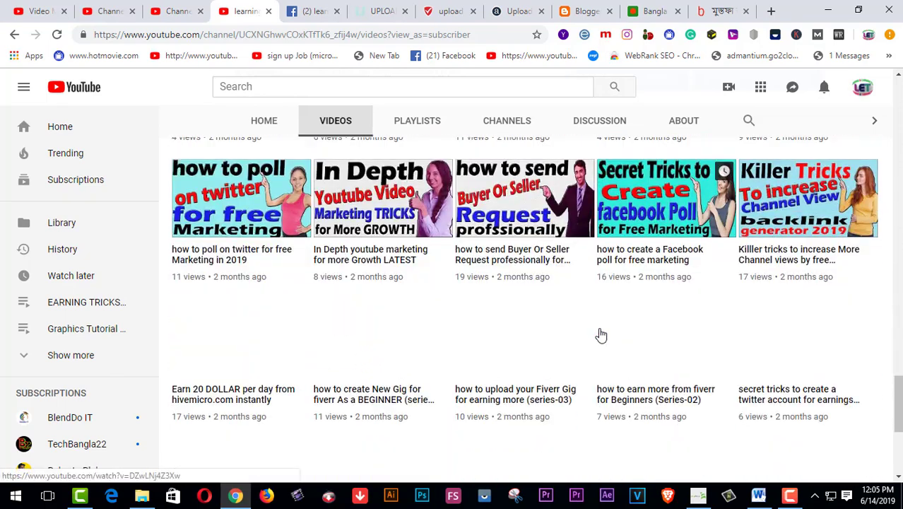
pyautogui.scroll(-2, 599, 333)
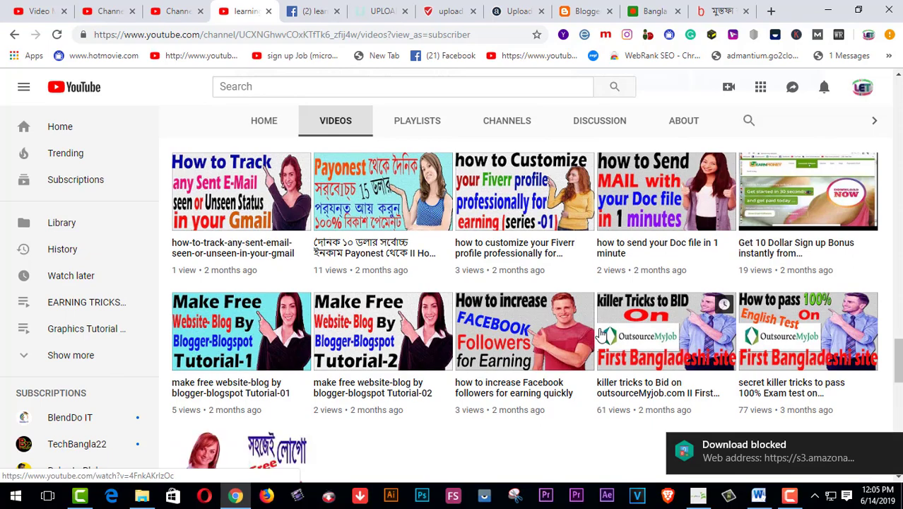
pyautogui.scroll(-3, 599, 333)
pyautogui.scroll(-9, 599, 333)
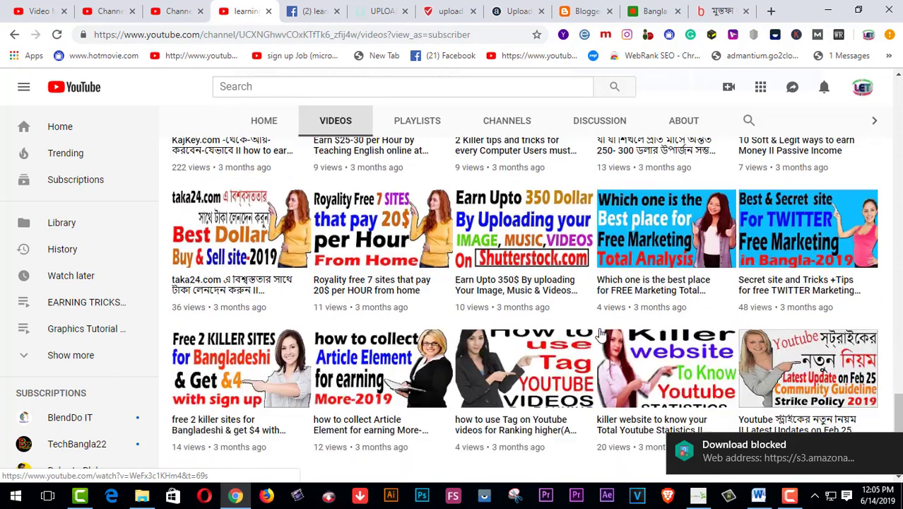